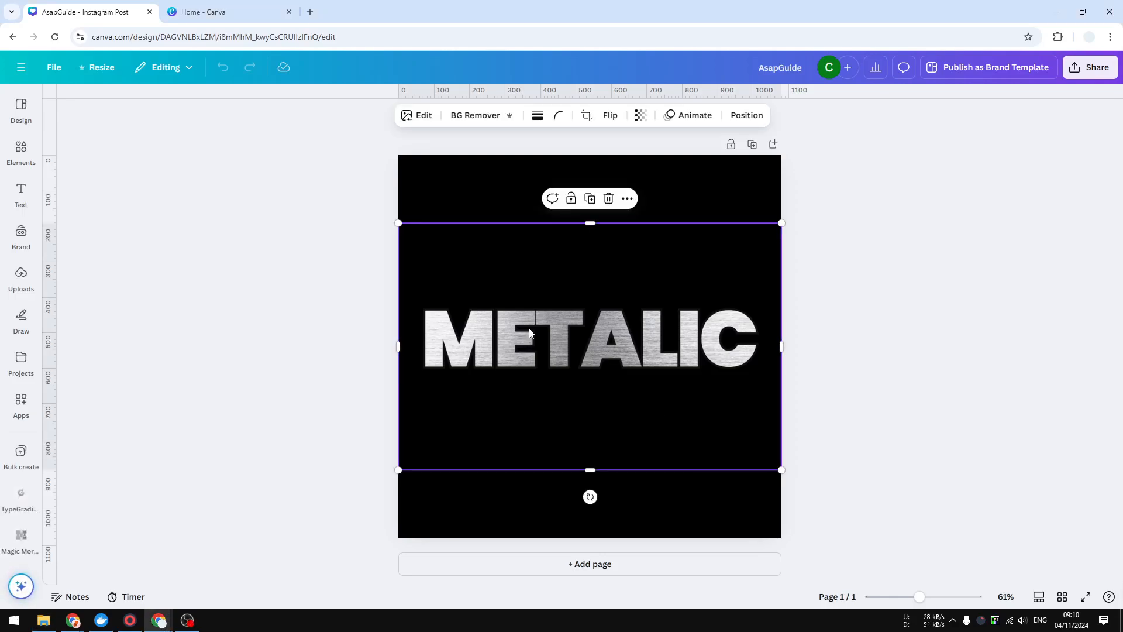
Deselect the METALIC image and show the Design templates browser
click(87, 208)
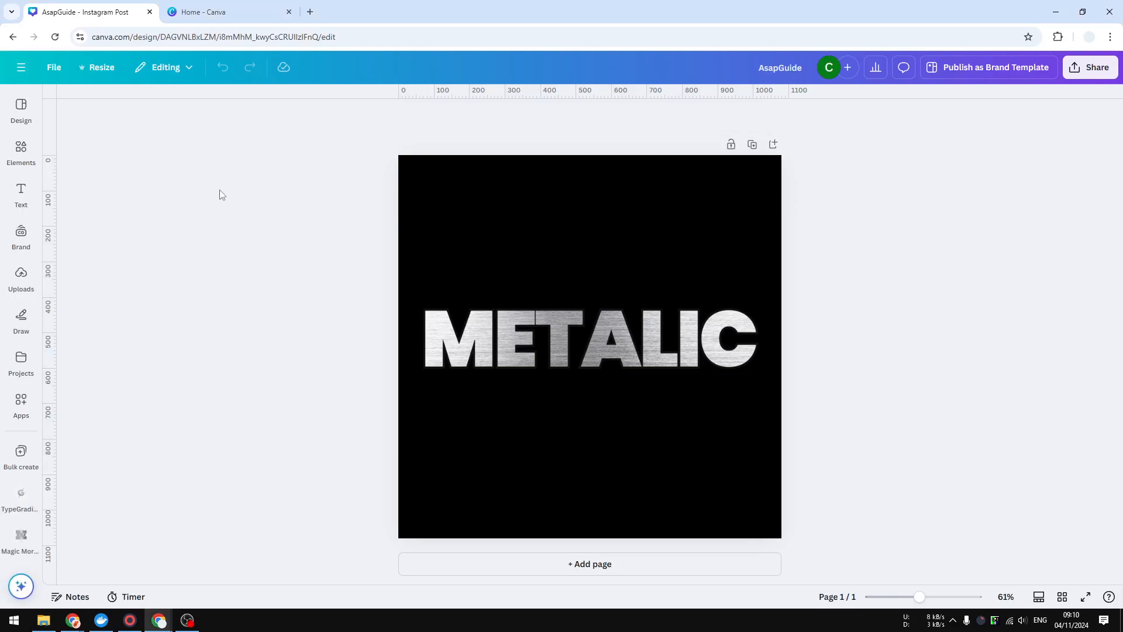
click(21, 109)
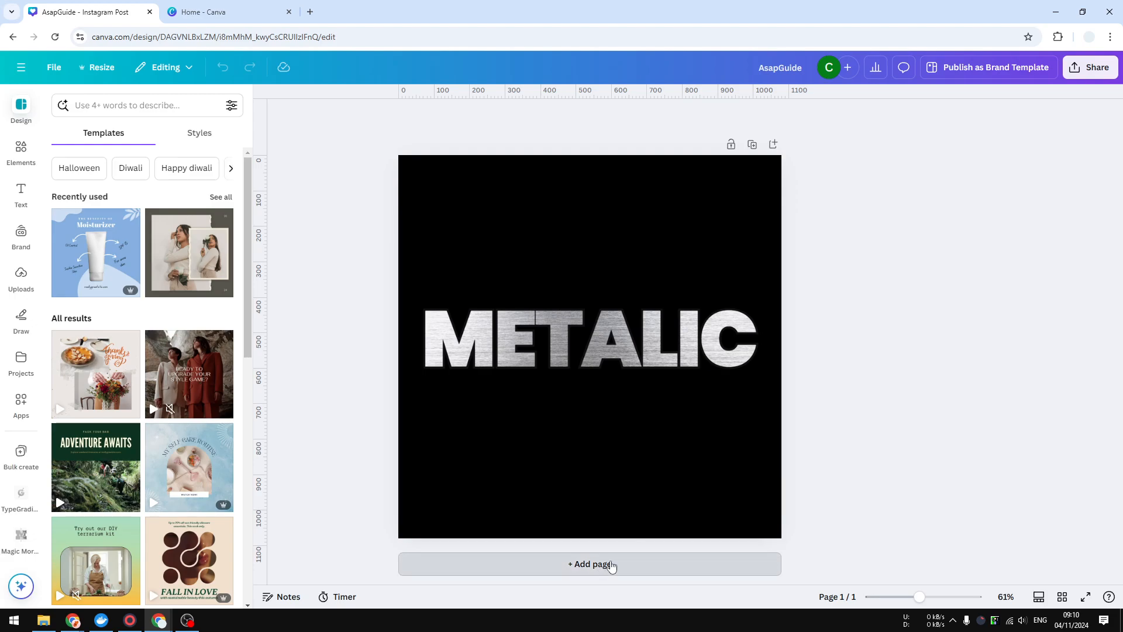
Add a second black page and place a silver 'metallic texture' photo from Elements on it
click(630, 564)
click(513, 355)
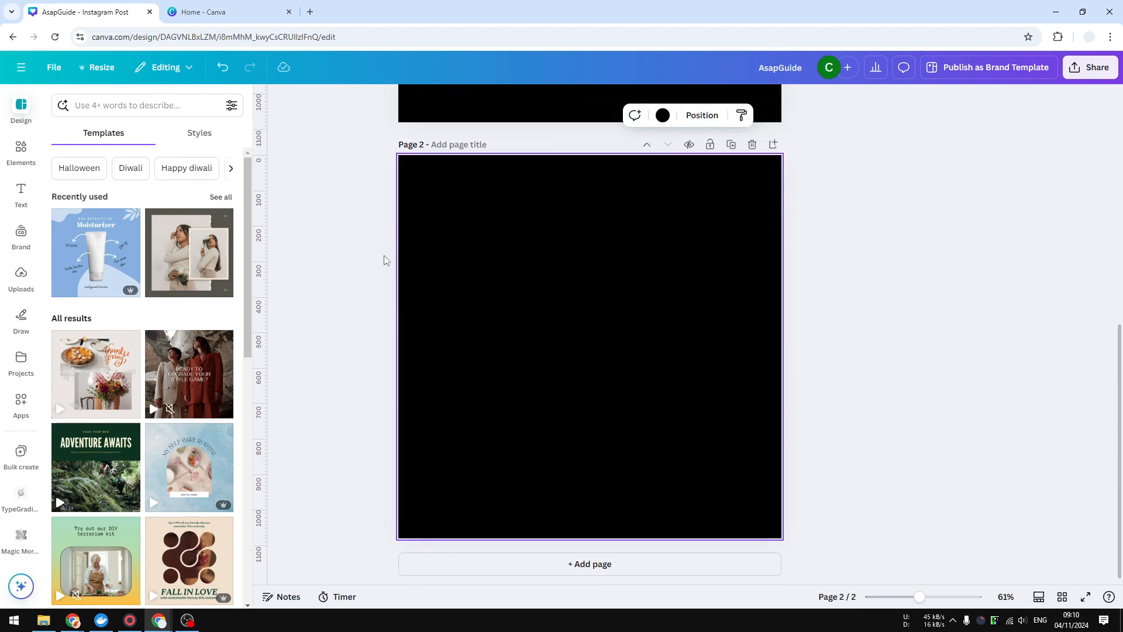
click(21, 154)
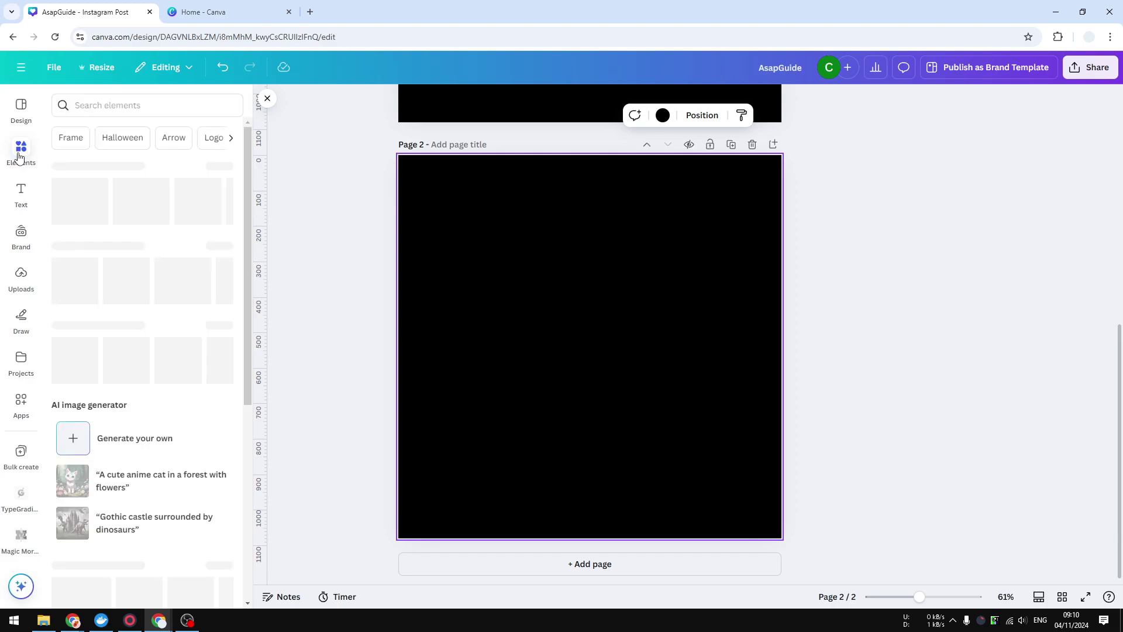
click(101, 105)
text(me)
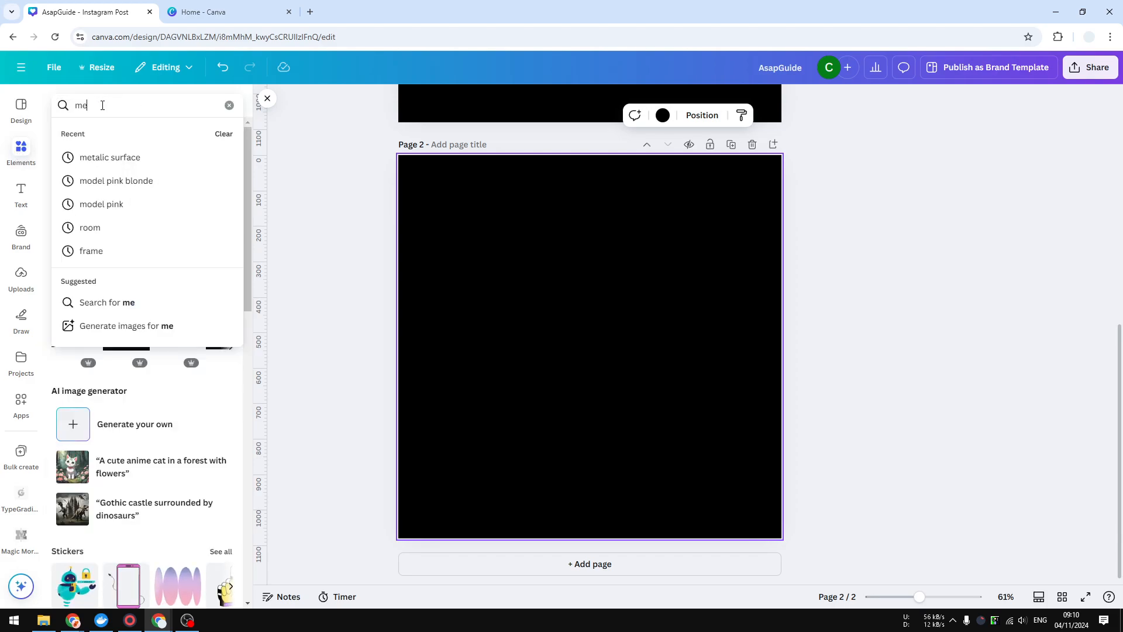
text(tallic surfa)
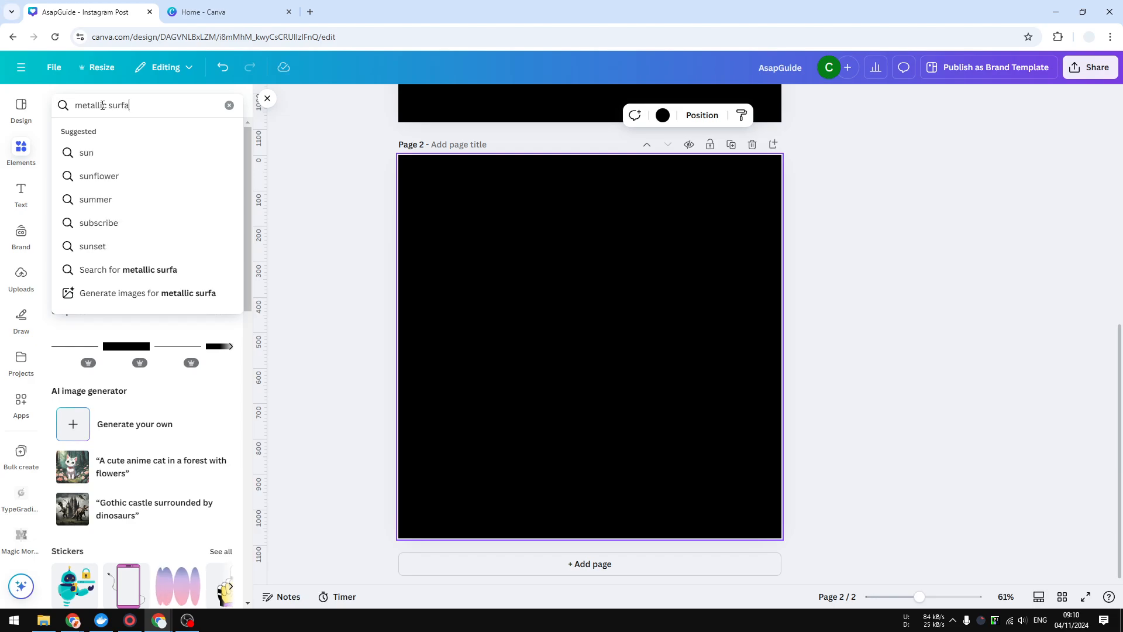
text(ce)
double_click(123, 105)
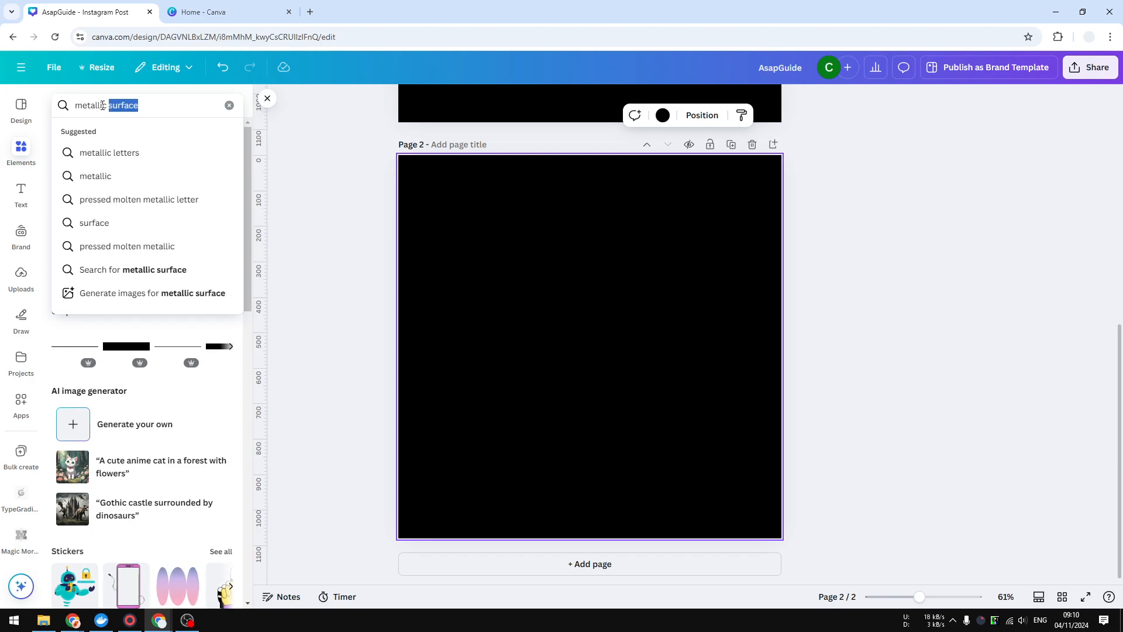
text(texture)
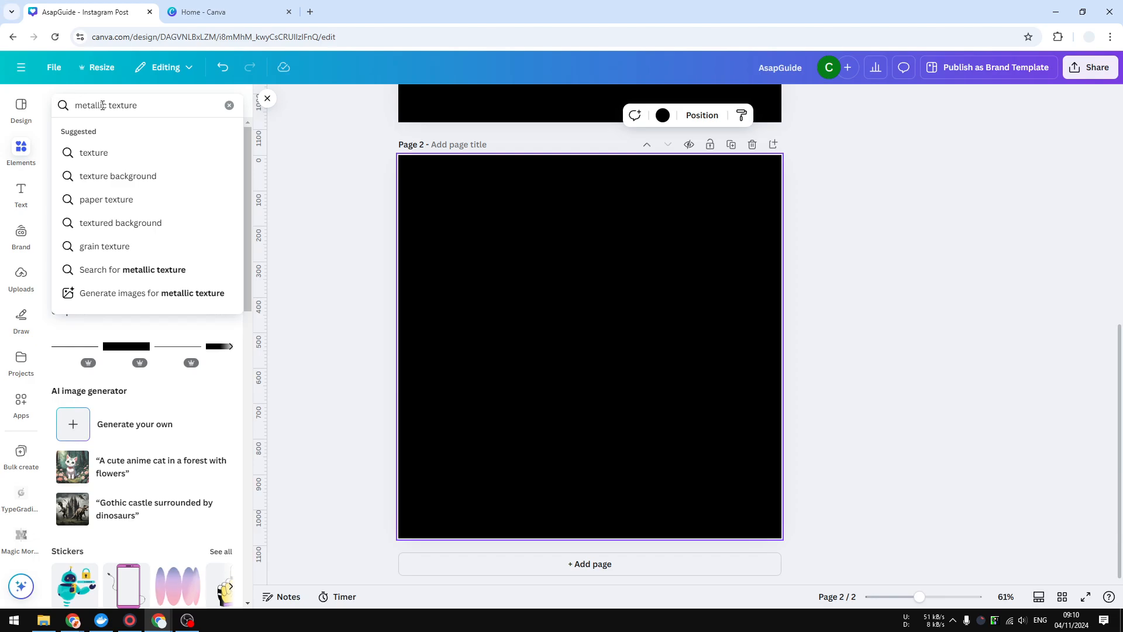
key(Return)
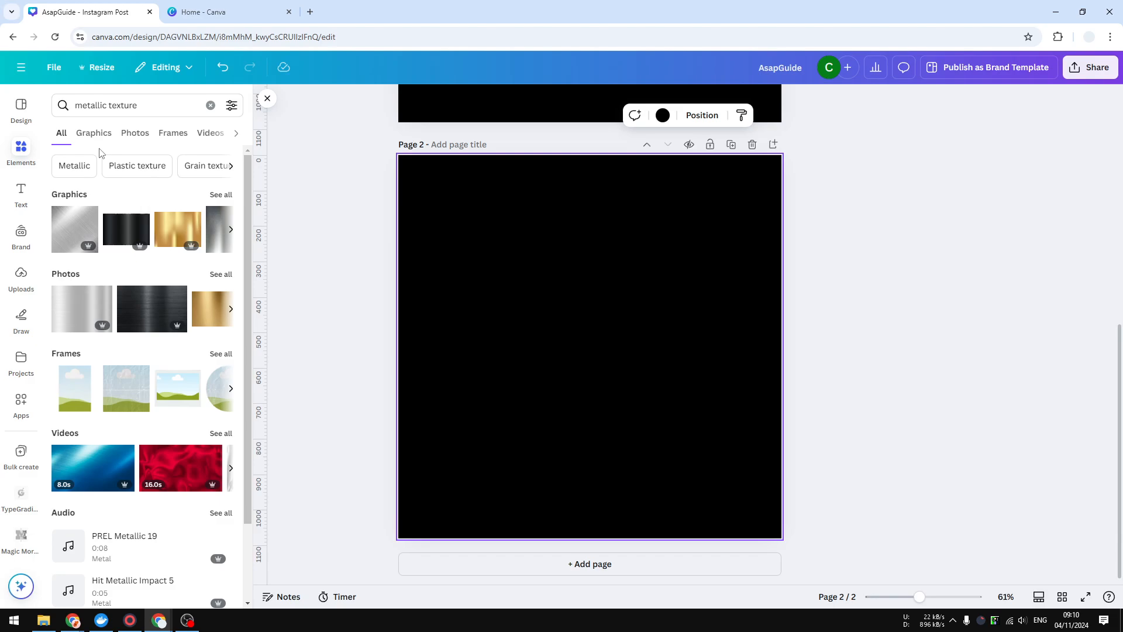
click(220, 273)
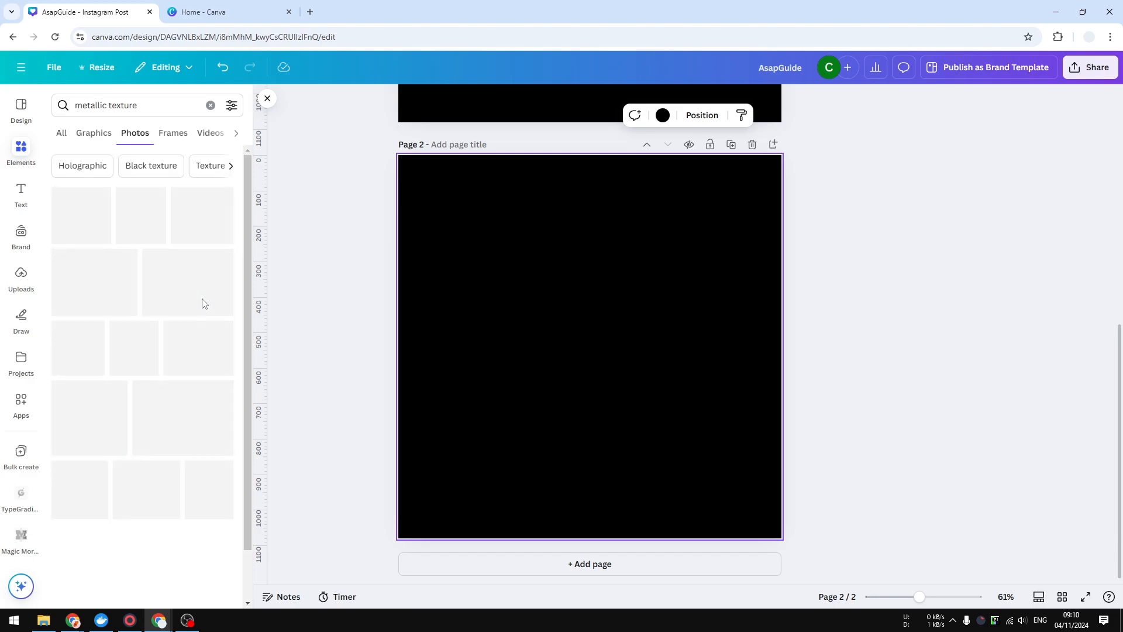
scroll(171, 281, down, 2)
scroll(172, 272, down, 2)
scroll(171, 264, down, 2)
mouse_move(100, 304)
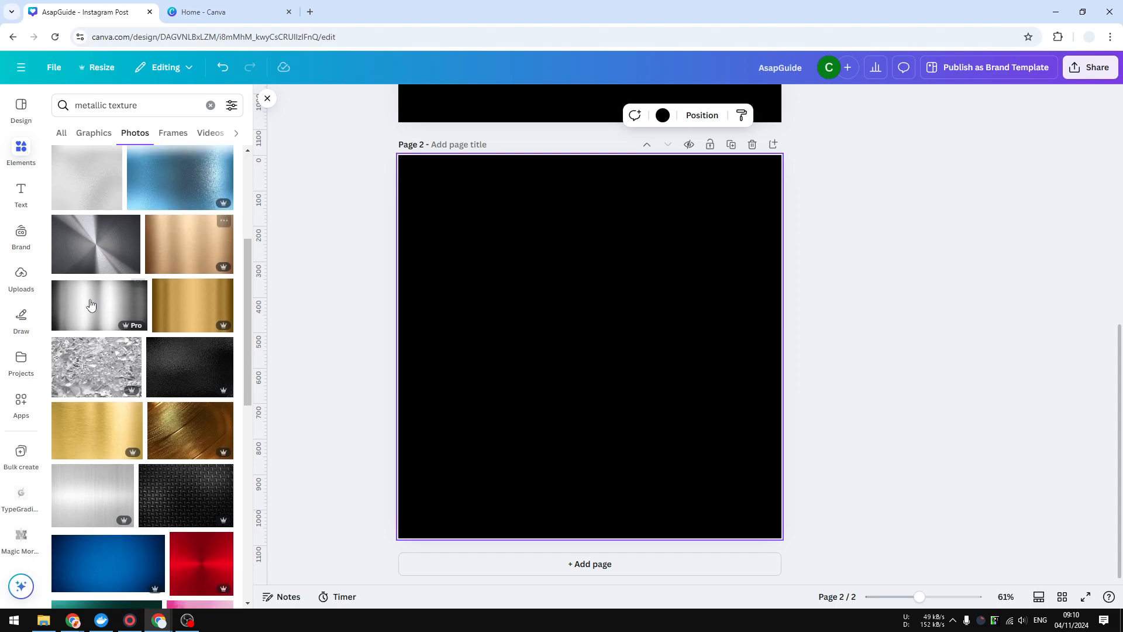
click(99, 316)
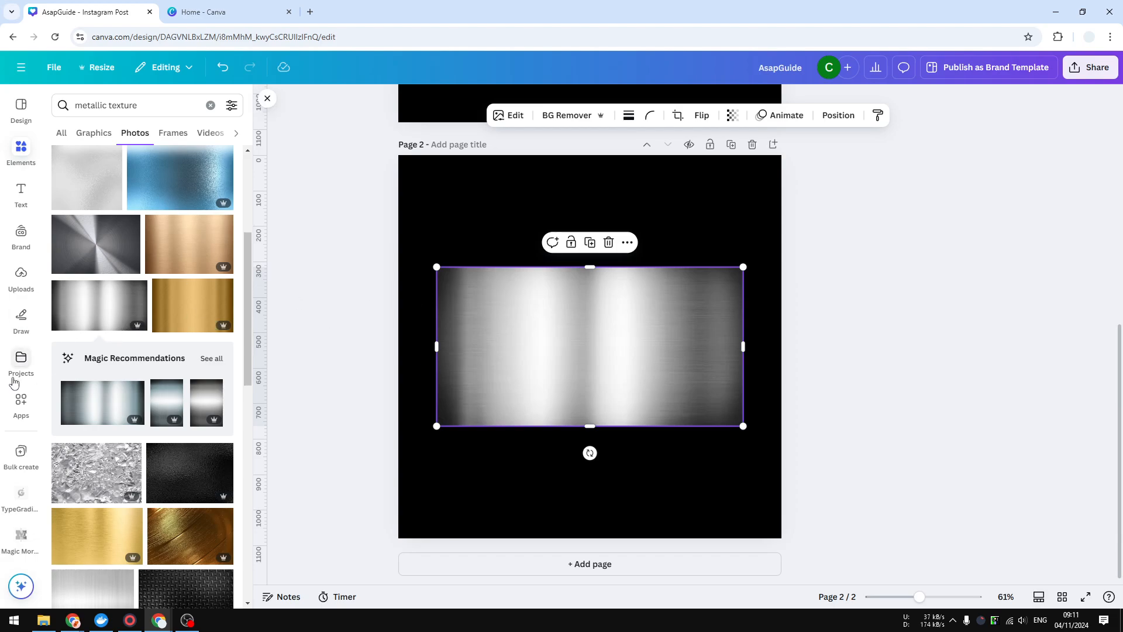
Search the Apps library for 'FontFrame' and view its details
click(21, 405)
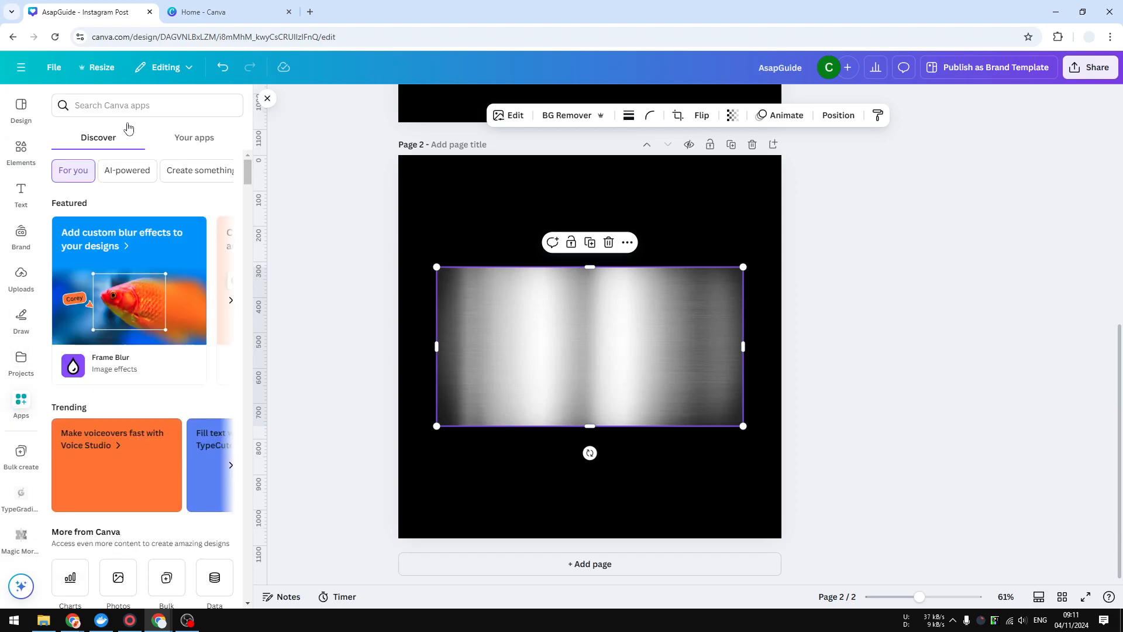
click(142, 104)
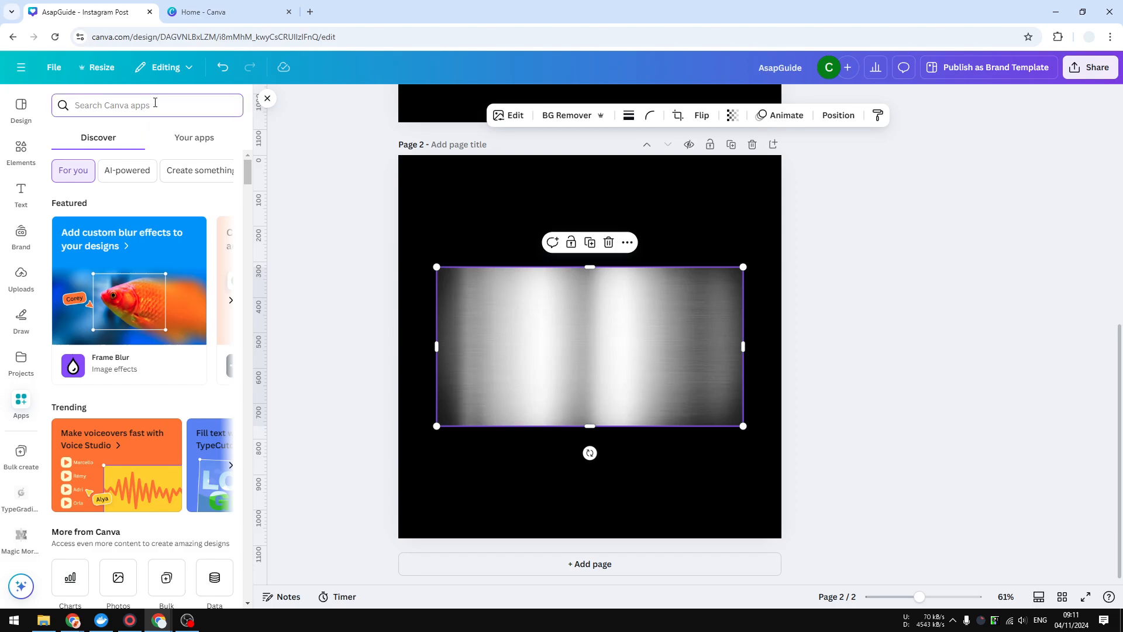
text(FontFrame)
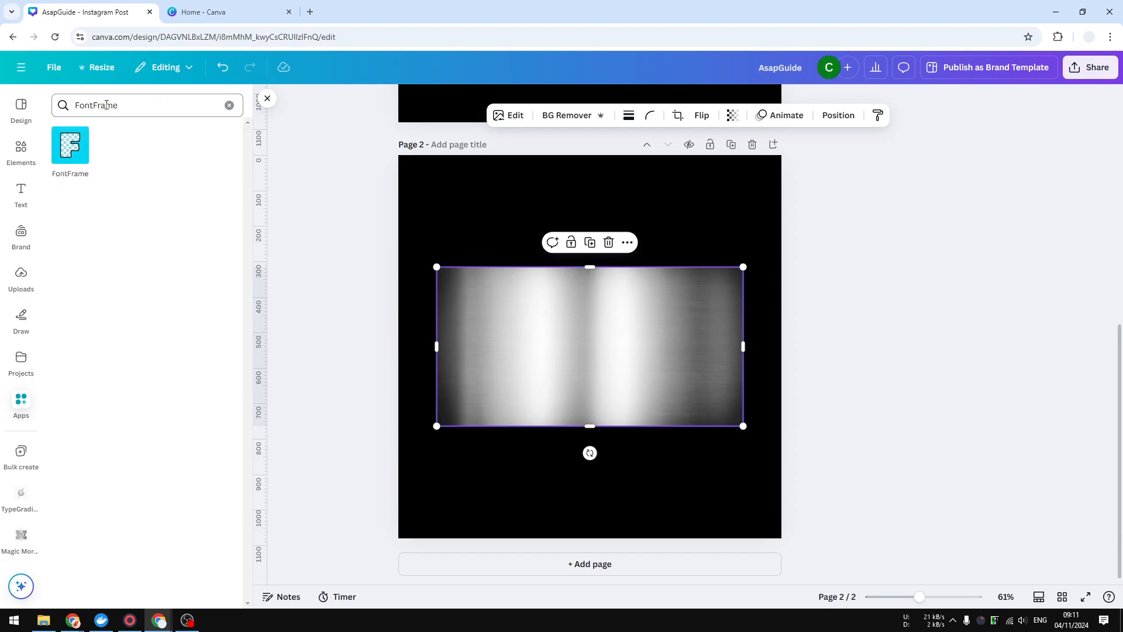
click(73, 158)
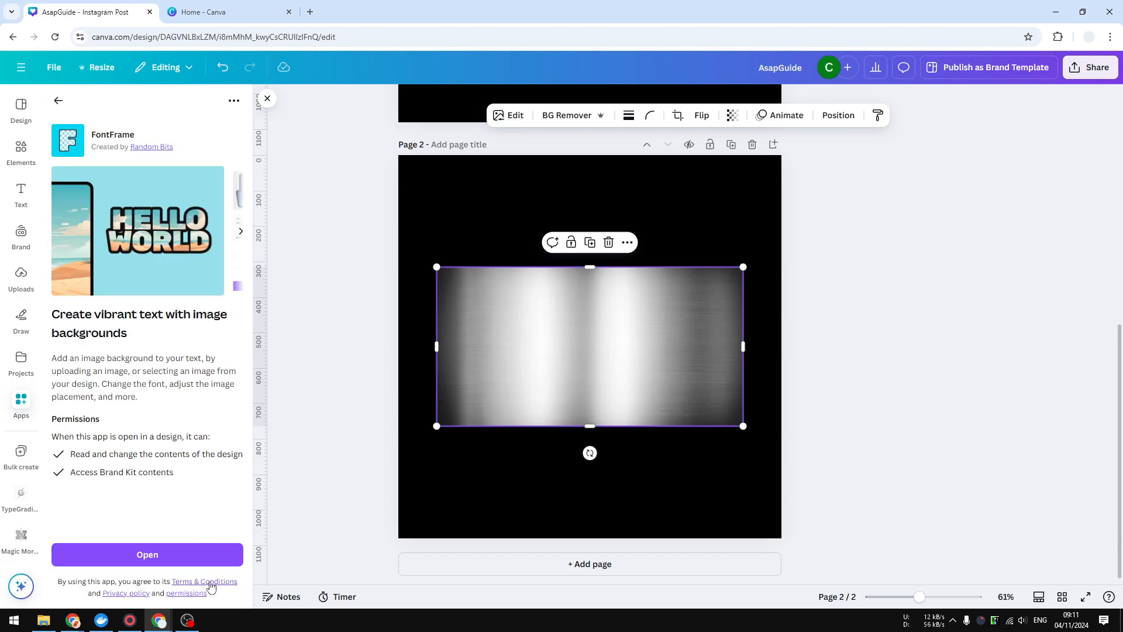
In FontFrame, set the text to SILVER in Poppins, fill it with the silver photo at zoom 1.9
click(147, 554)
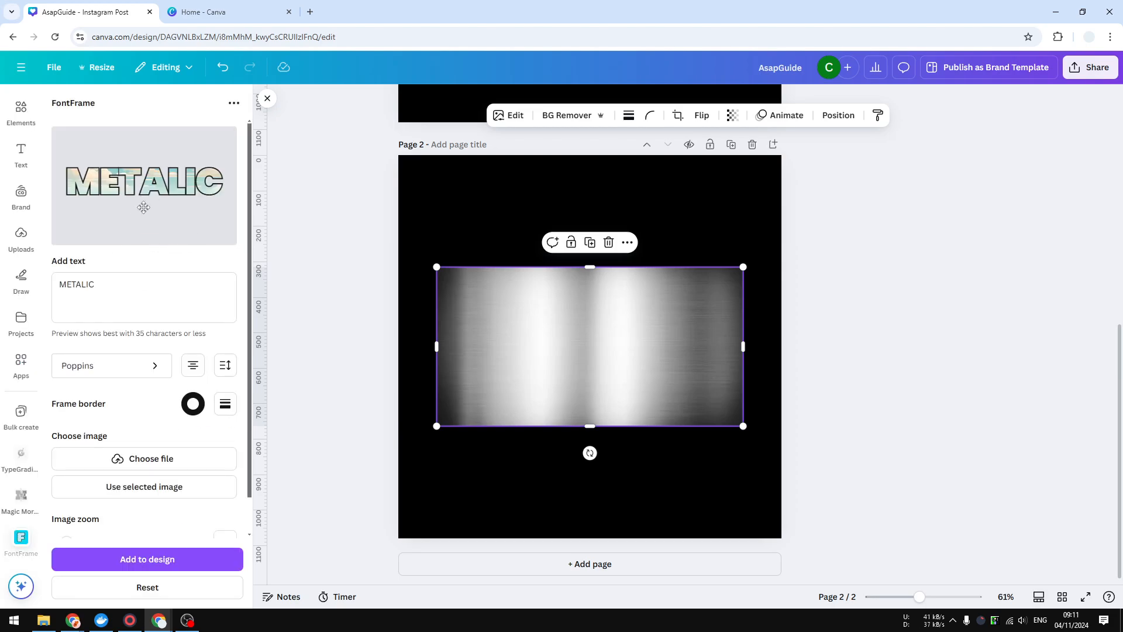
drag(131, 289, 61, 282)
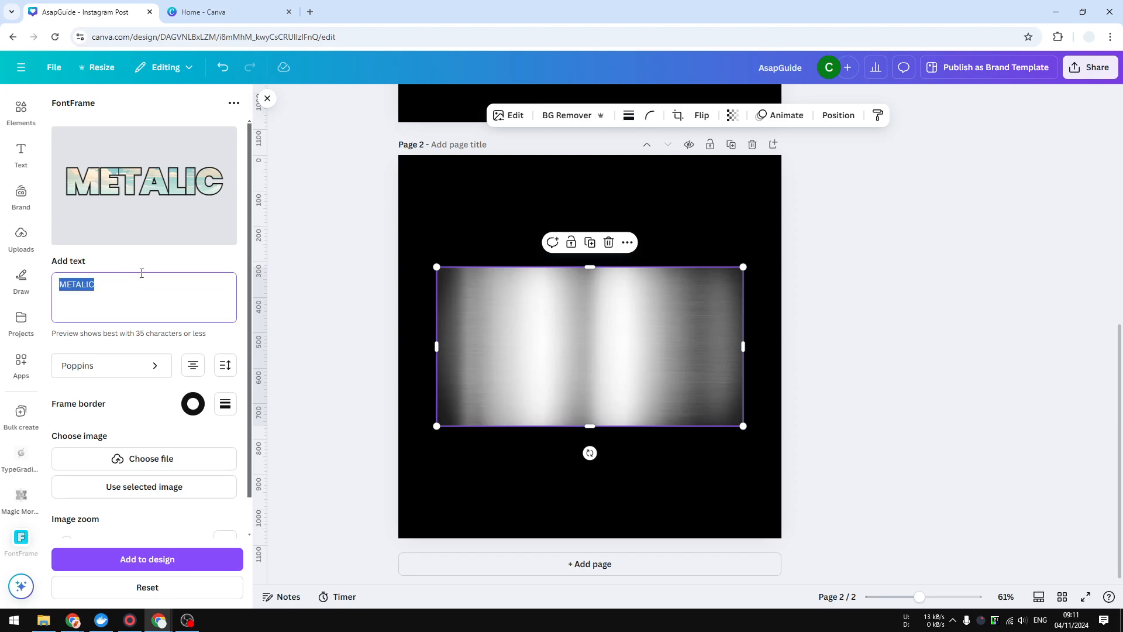
text(SILVER)
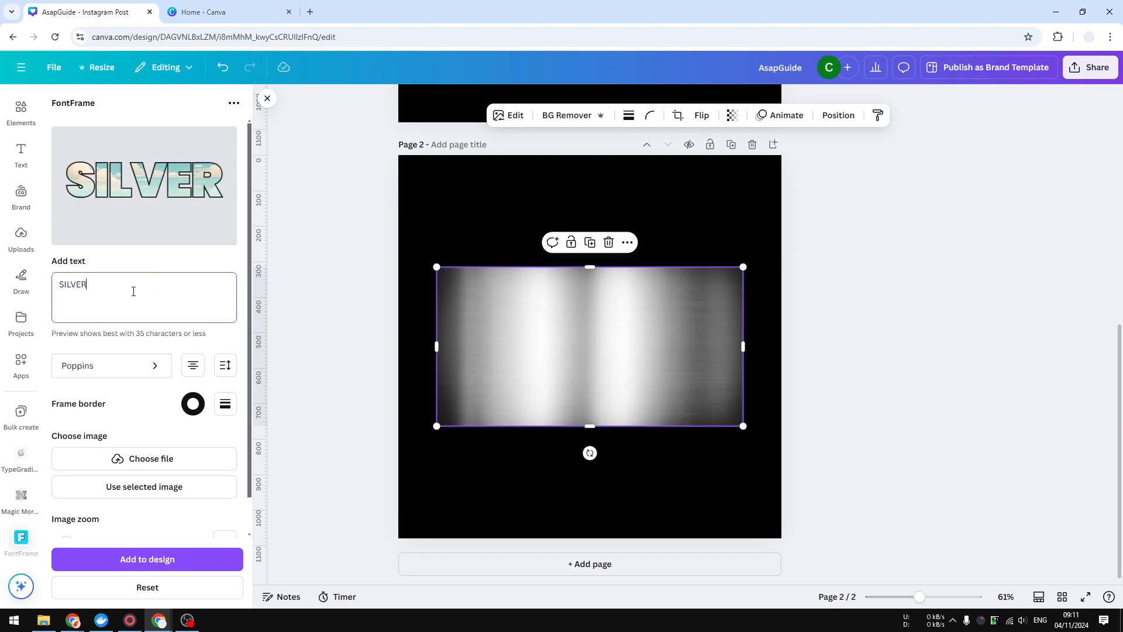
scroll(154, 290, down, 1)
click(119, 328)
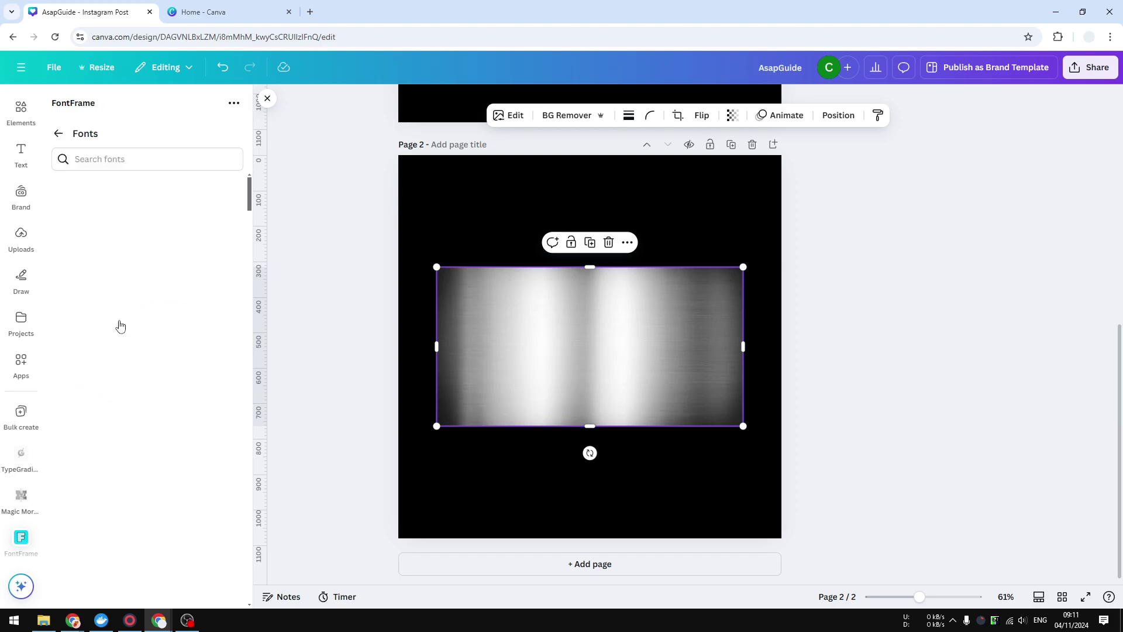
click(58, 133)
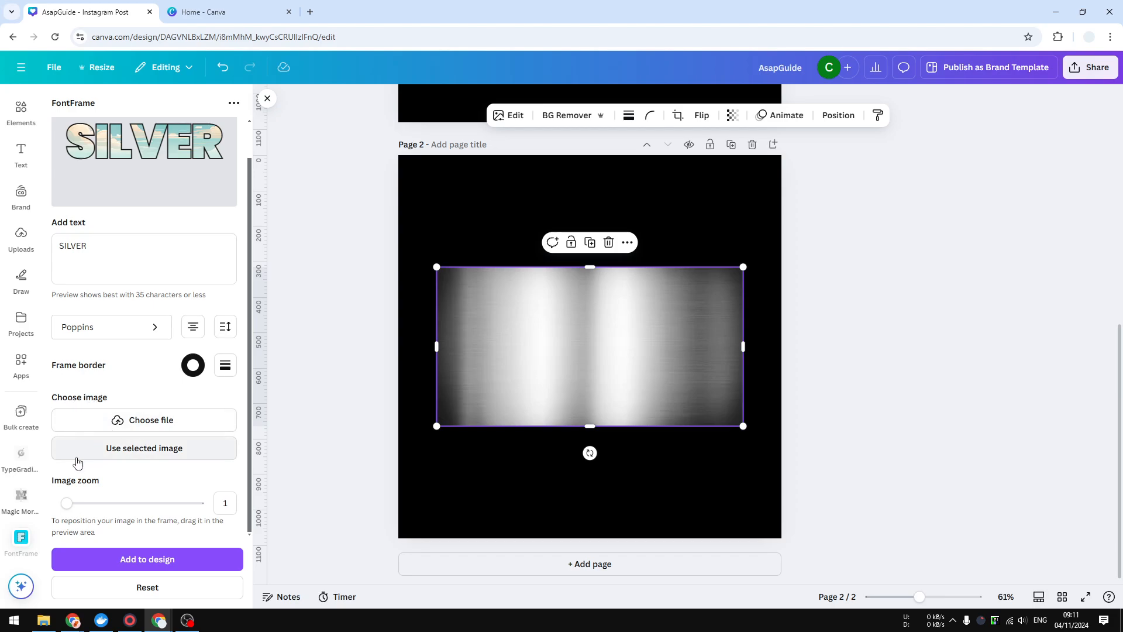
click(141, 449)
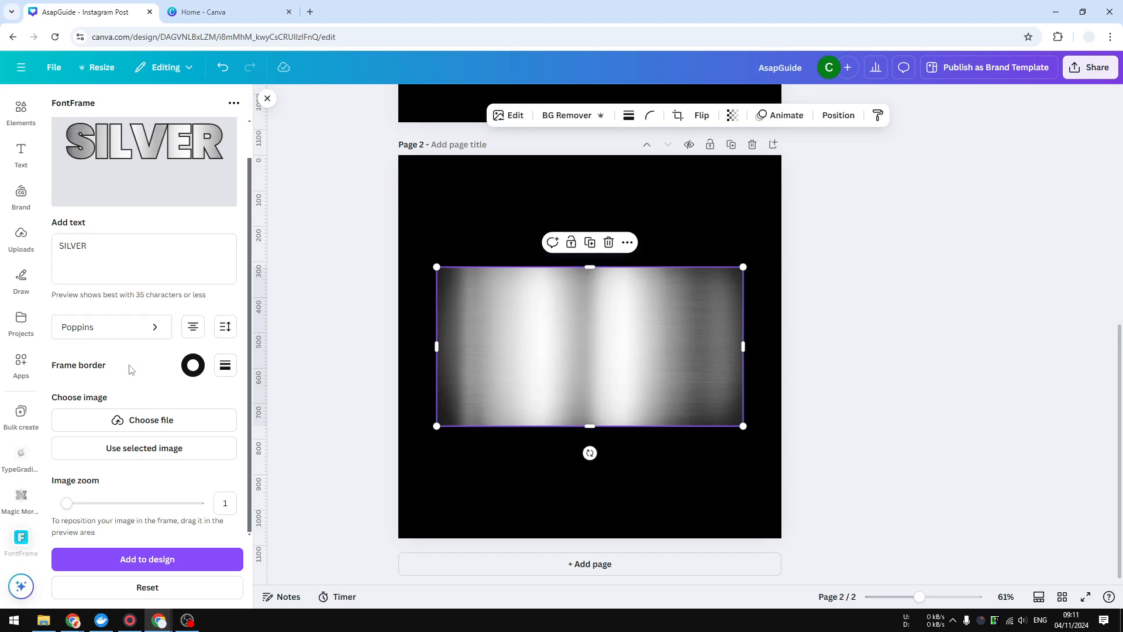
mouse_move(67, 502)
mouse_down()
mouse_move(198, 502)
mouse_move(39, 499)
mouse_up()
scroll(156, 389, up, 1)
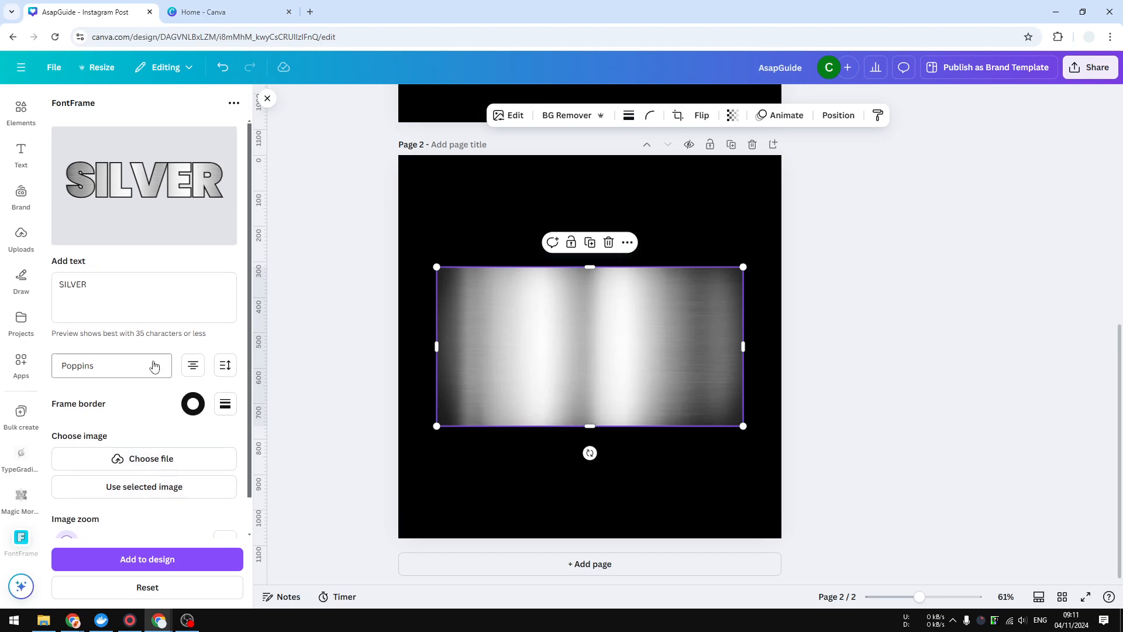
Add the SILVER lettering to page 2 and delete the silver texture photo
click(147, 559)
drag(720, 360, 695, 468)
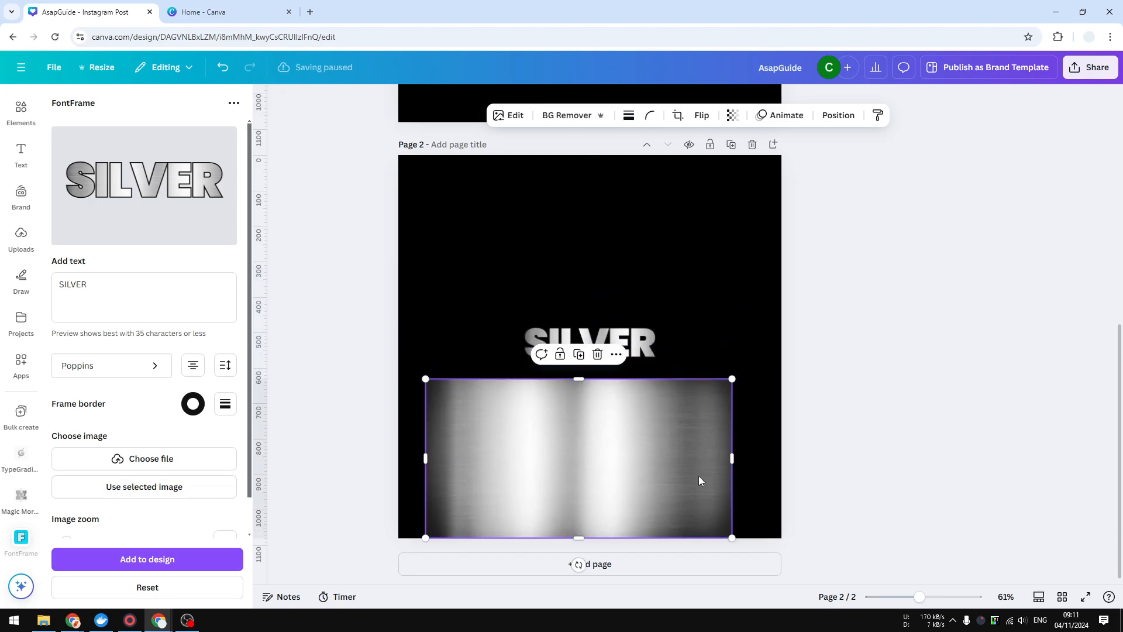
key(Delete)
click(590, 344)
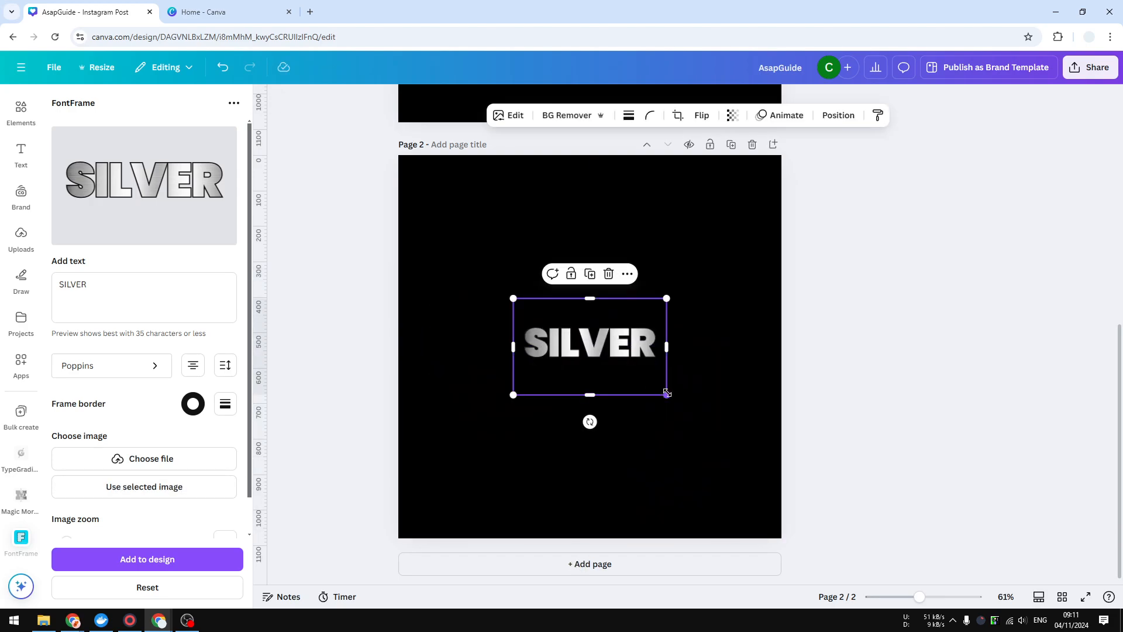
Enlarge the SILVER lettering and centre it on page 2 using the guides
drag(666, 393, 916, 535)
drag(816, 439, 705, 364)
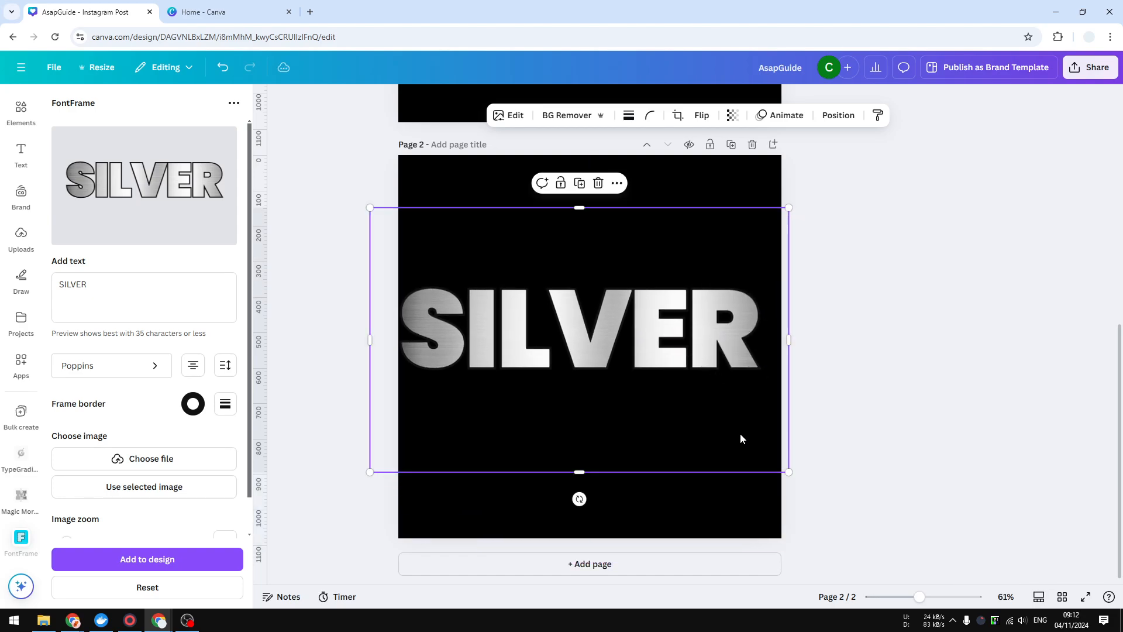
drag(720, 422, 701, 402)
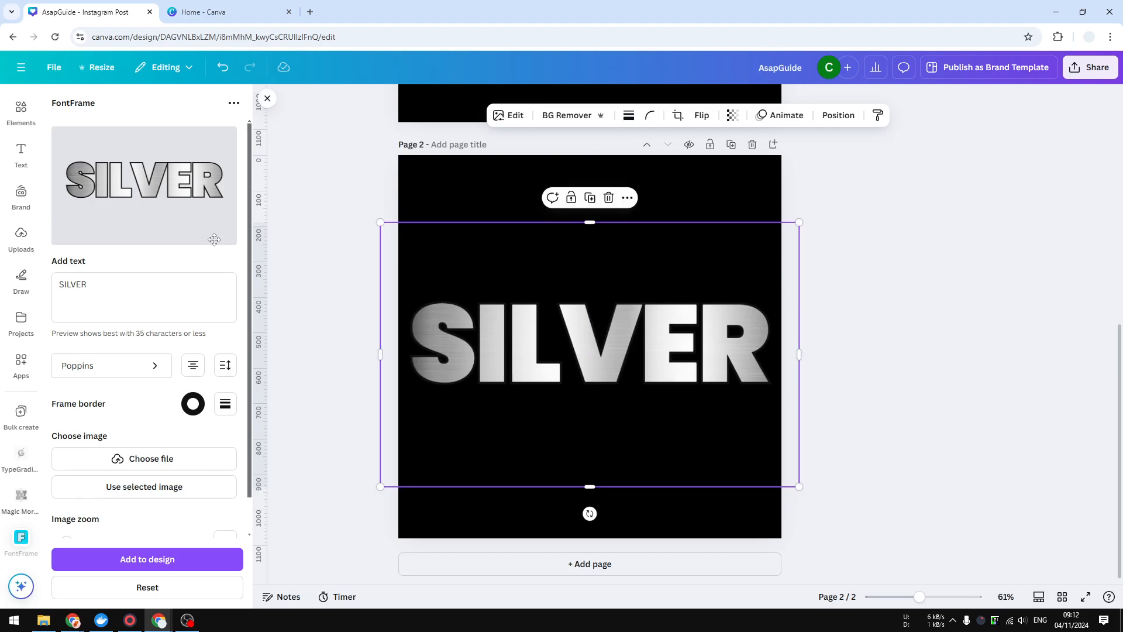
drag(642, 355, 645, 348)
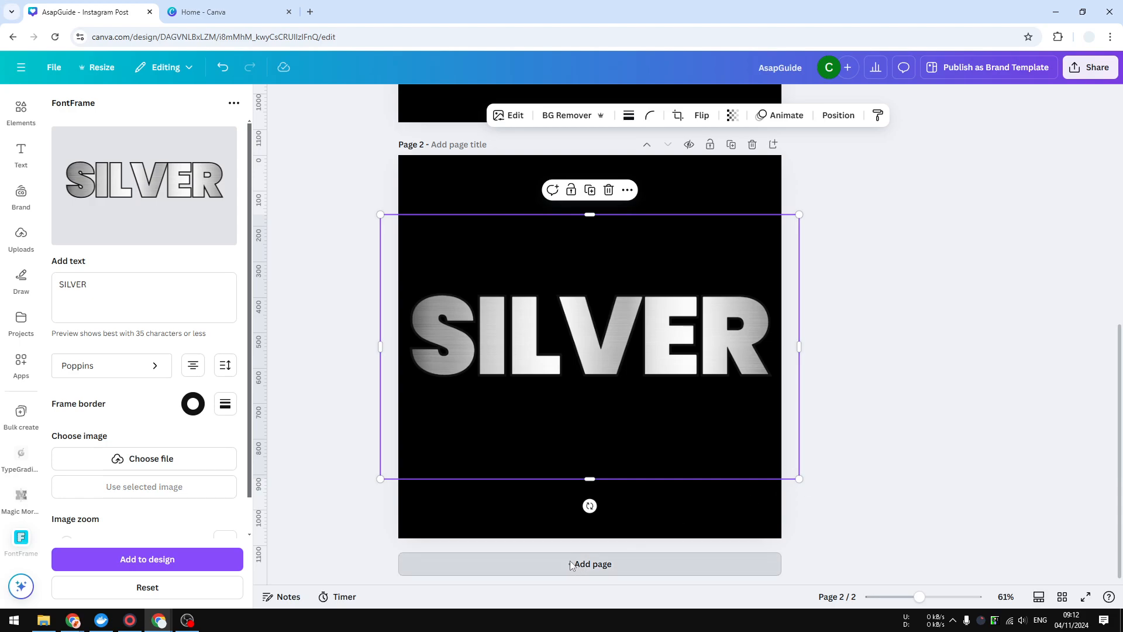
Add a third page with a subheading reading Subscribe, enlarged to size 136
click(590, 563)
click(22, 154)
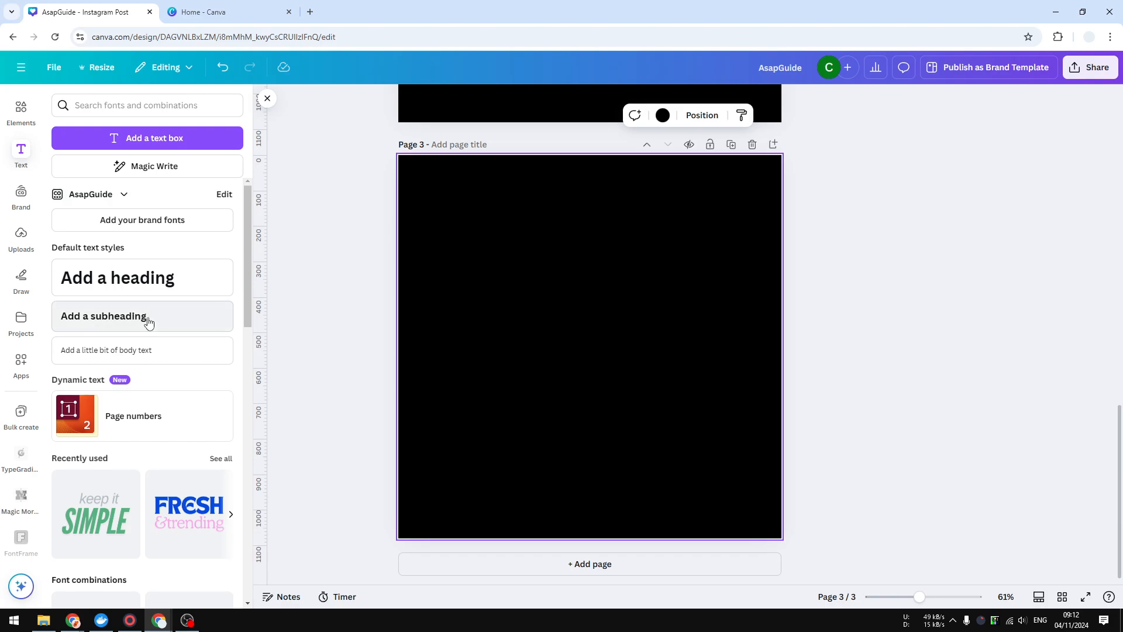
click(145, 316)
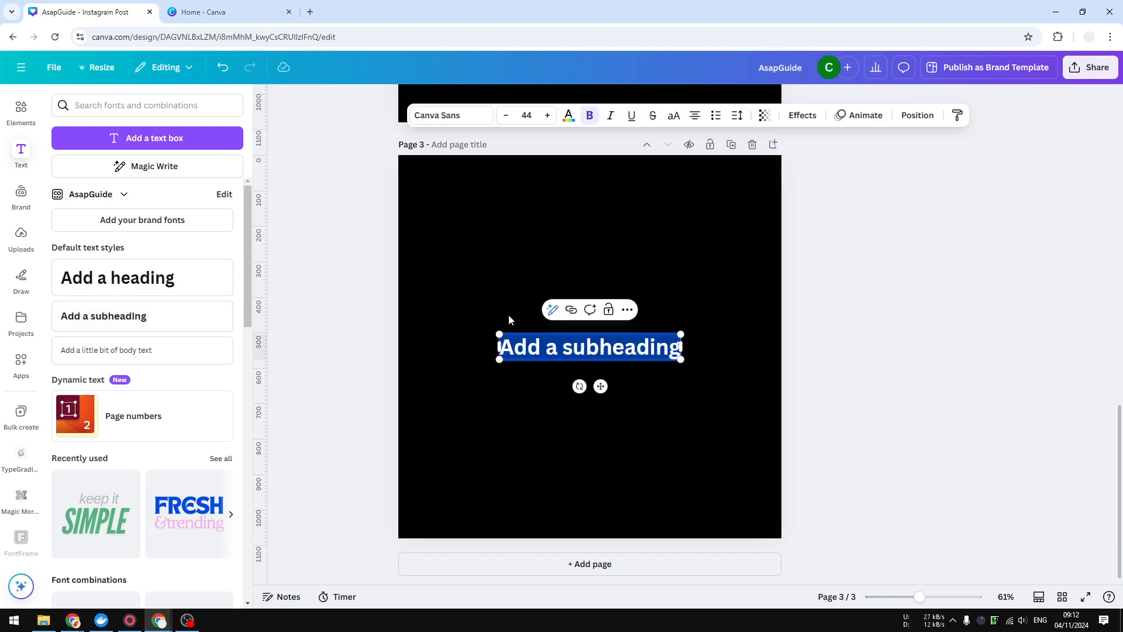
text(Subscribe)
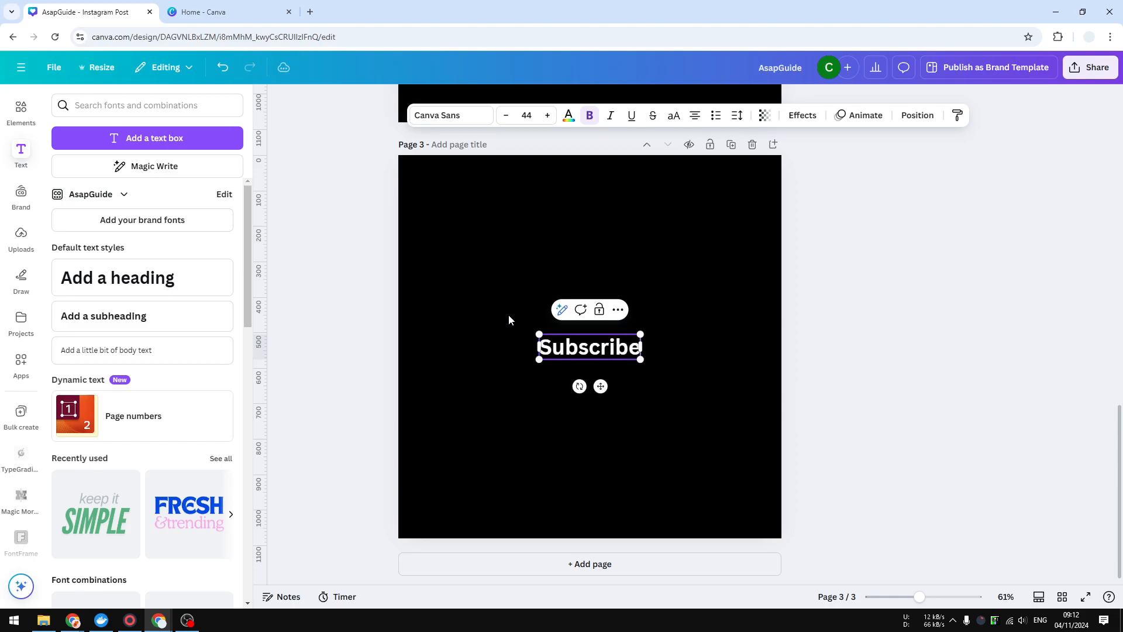
drag(642, 359, 835, 475)
Widen the Subscribe box to fit one line and centre it on the page
double_click(675, 378)
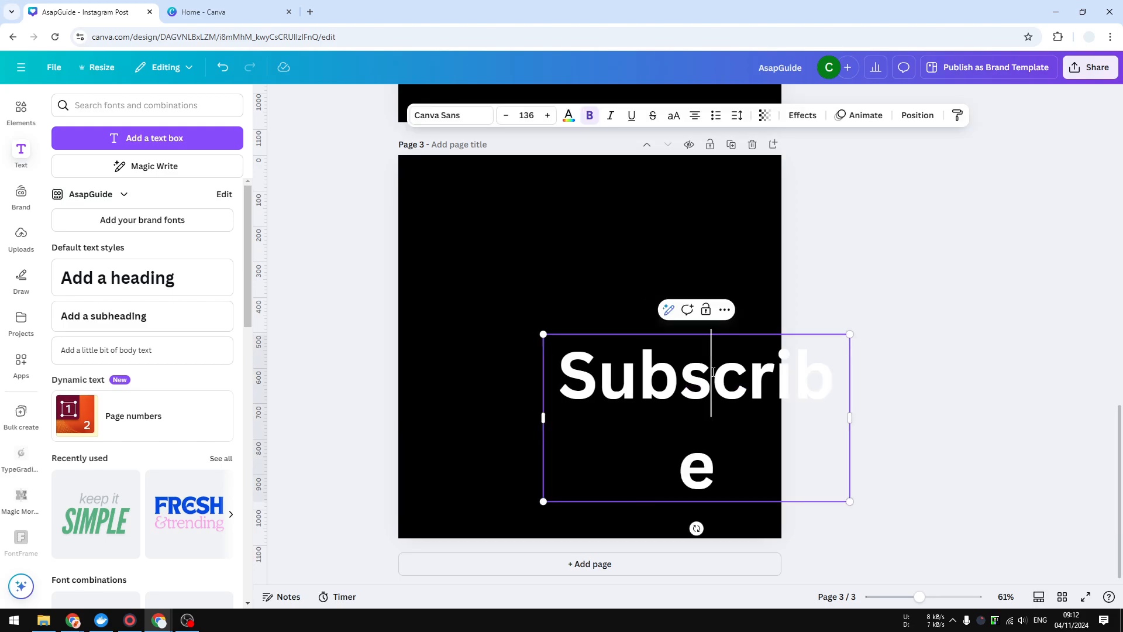
click(606, 413)
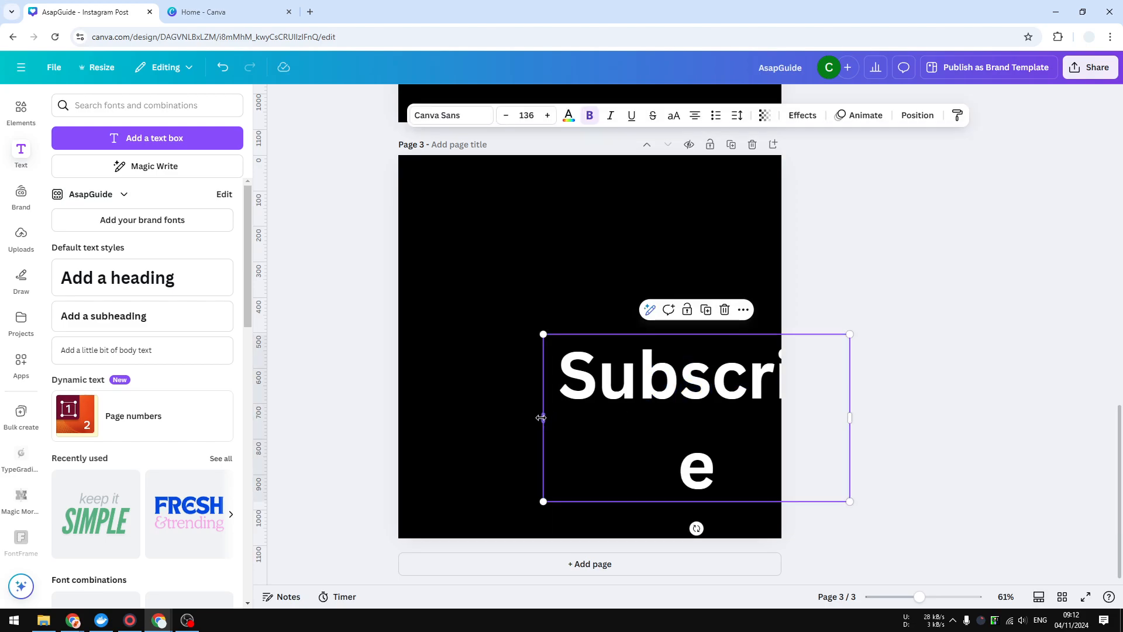
drag(539, 418, 499, 418)
mouse_move(720, 376)
mouse_down()
mouse_move(634, 342)
mouse_move(630, 324)
mouse_up()
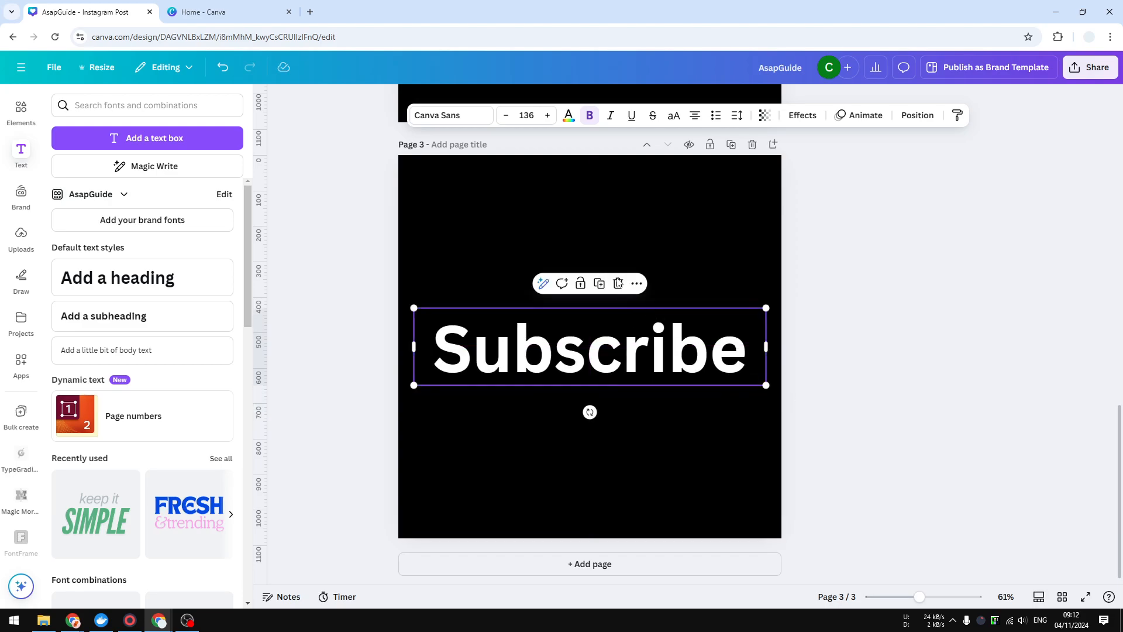
Search the Apps library for Magic Morph and launch it
click(21, 362)
double_click(97, 106)
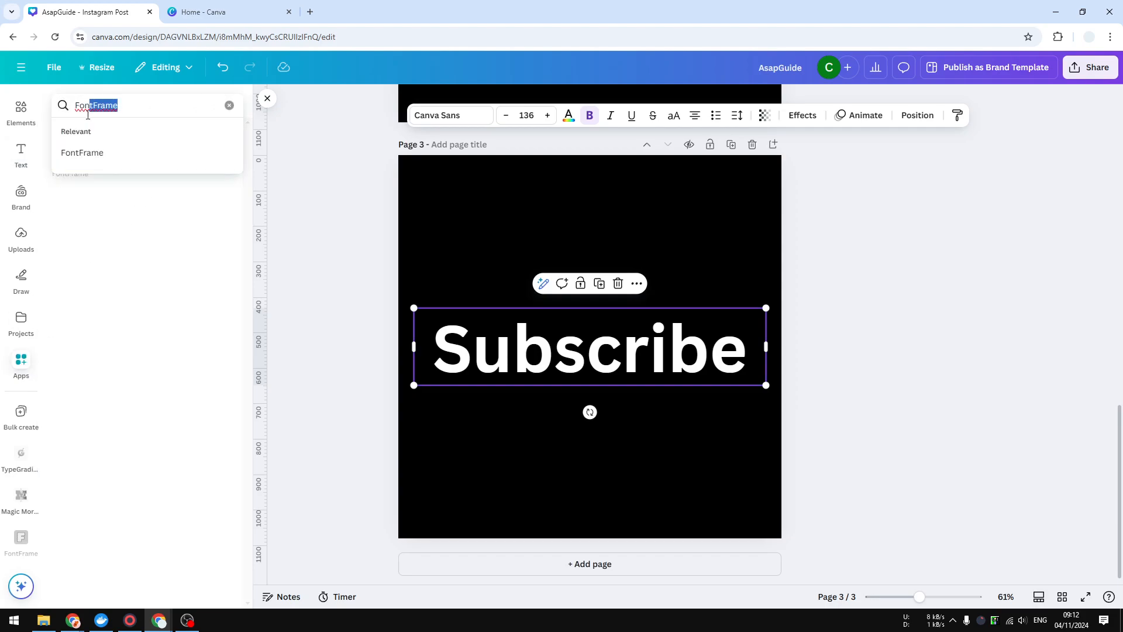
text(Magic Morph)
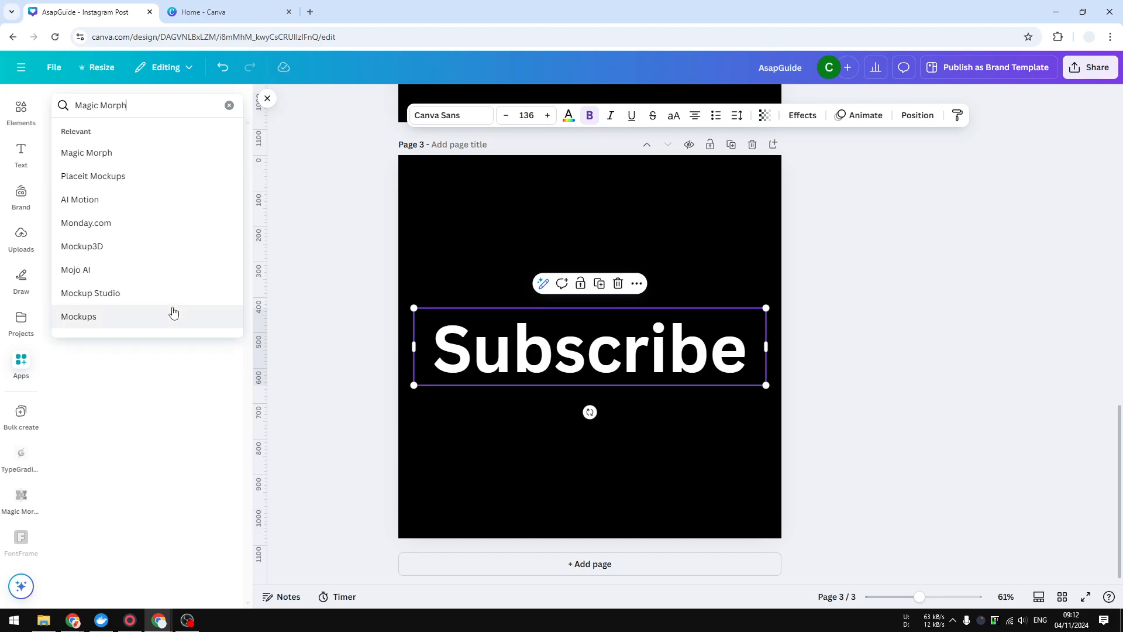
key(Return)
mouse_move(70, 149)
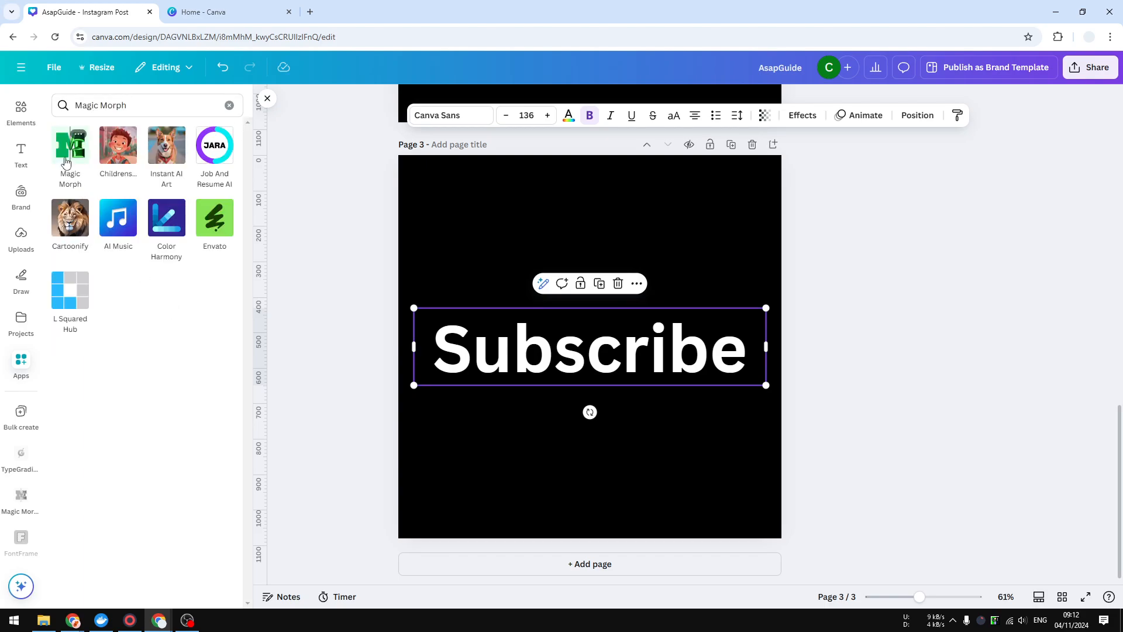
click(71, 158)
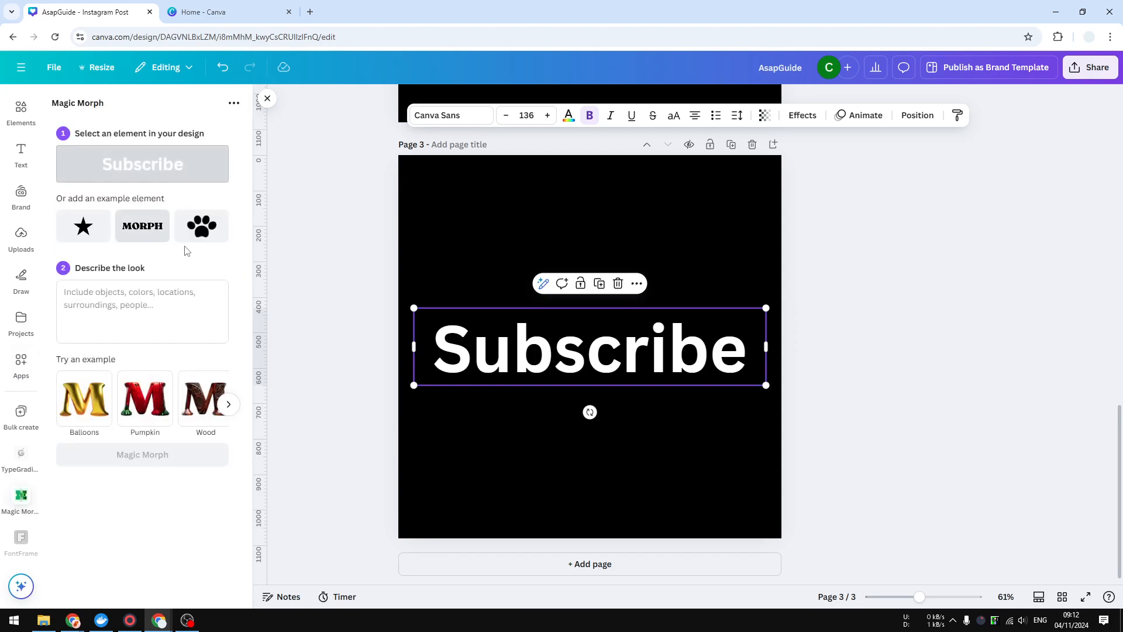
Describe the desired look for the Subscribe text as 'golden surface'
click(229, 404)
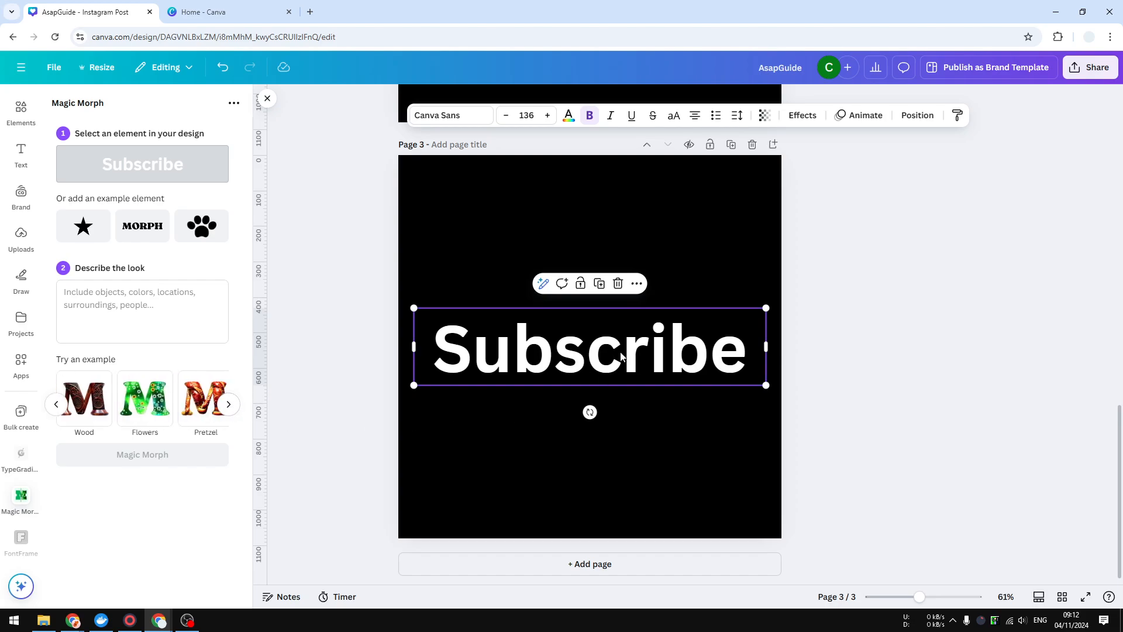
click(171, 309)
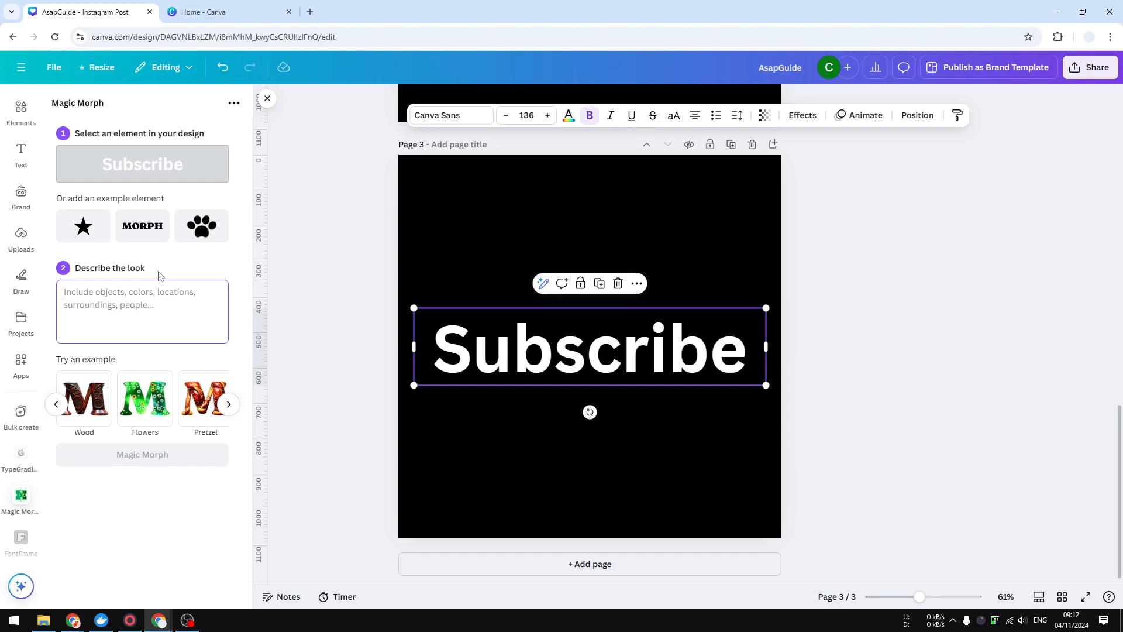
text(golden m)
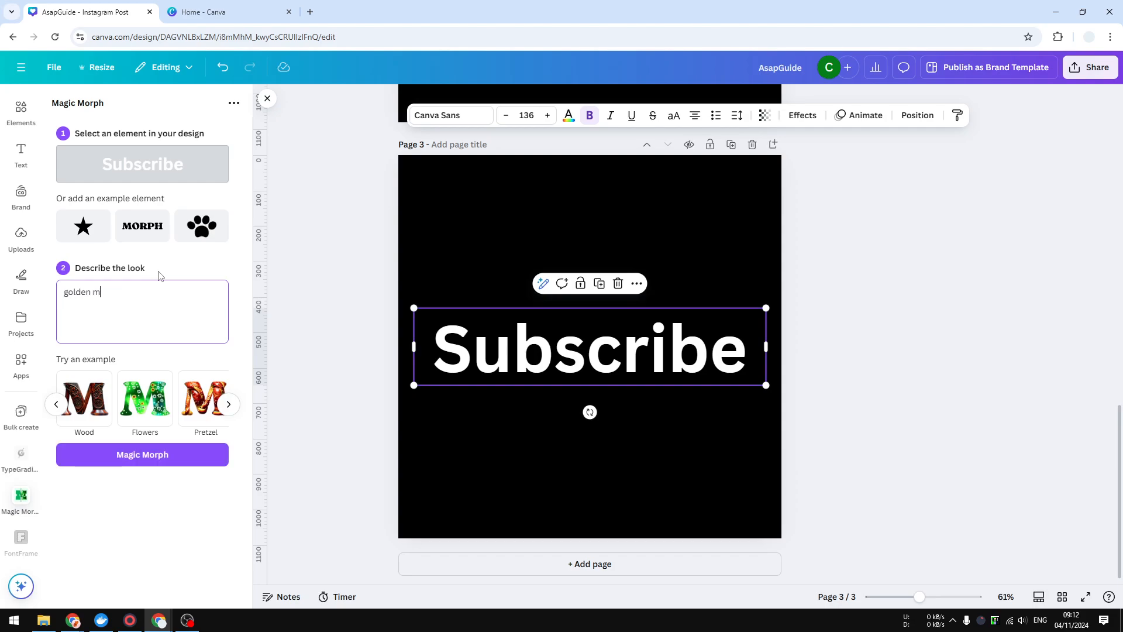
key(BackSpace)
key(BackSpace)
key(BackSpace)
text(surface)
Generate golden Subscribe variations and compare results, settling on the first one
click(144, 457)
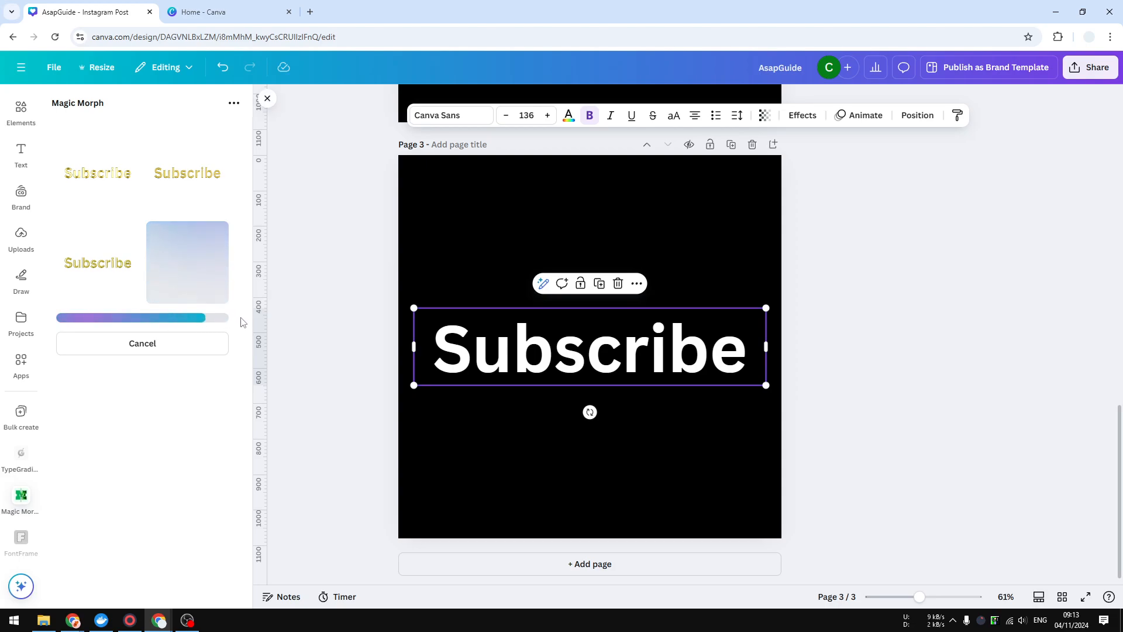
click(97, 172)
click(89, 267)
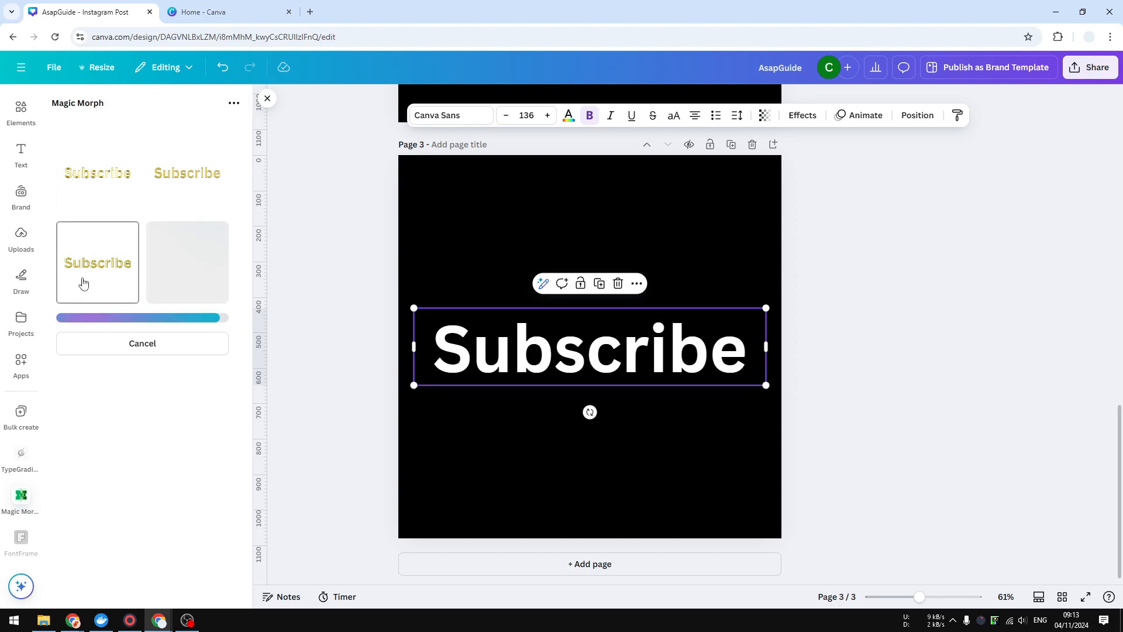
click(98, 172)
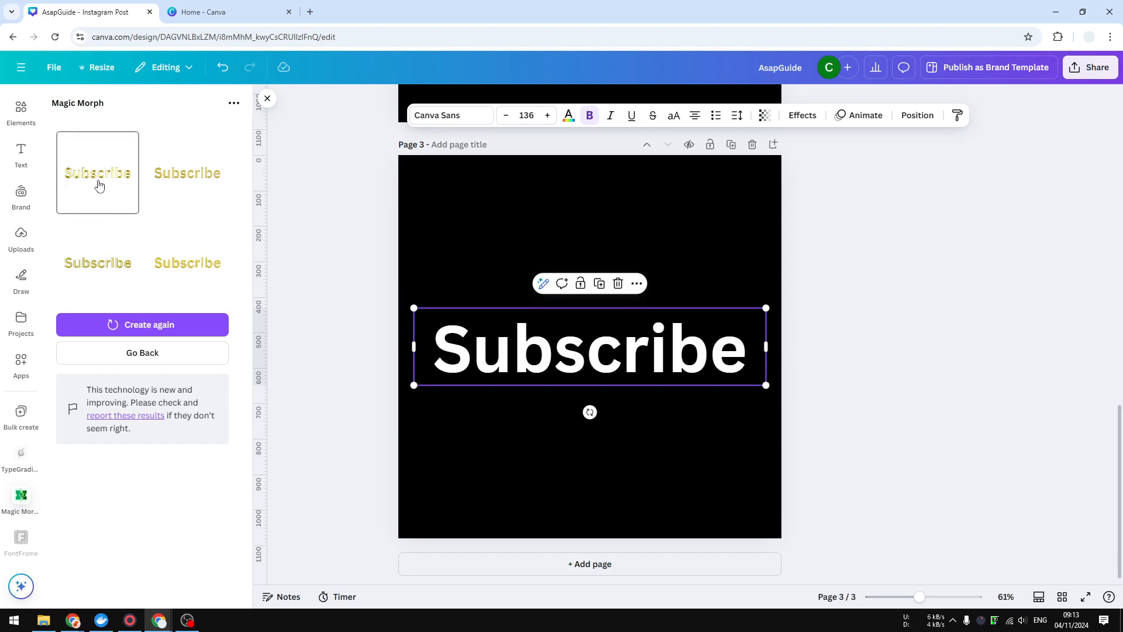
Insert the golden Subscribe, enlarge it and position it just below the white text
click(488, 264)
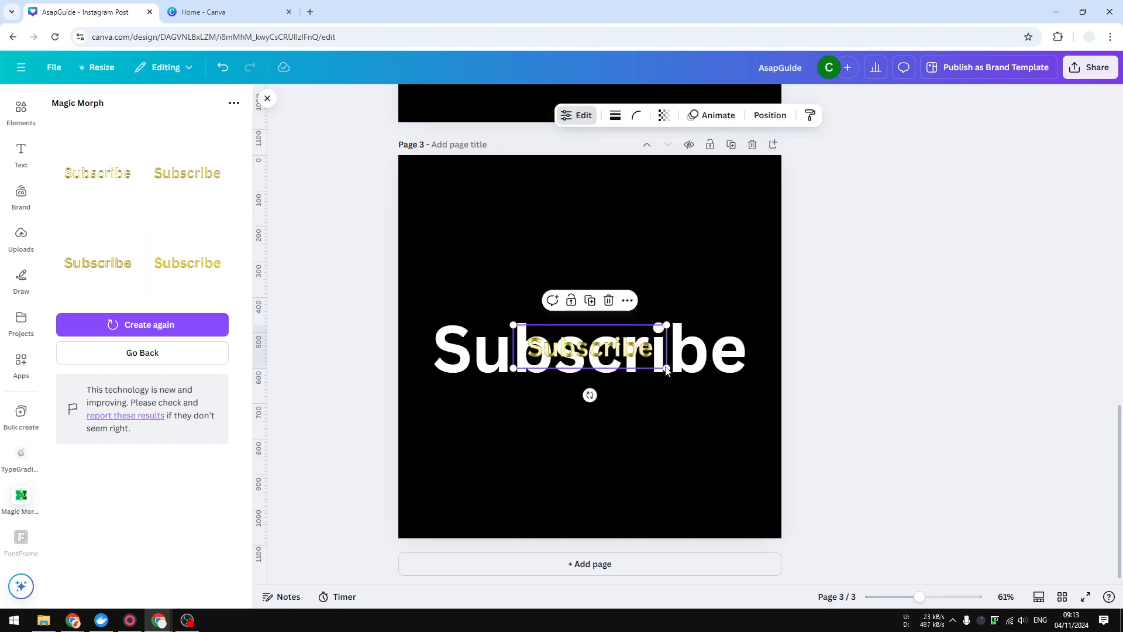
drag(665, 368, 883, 492)
mouse_move(694, 413)
mouse_down()
mouse_move(653, 455)
mouse_move(614, 452)
mouse_up()
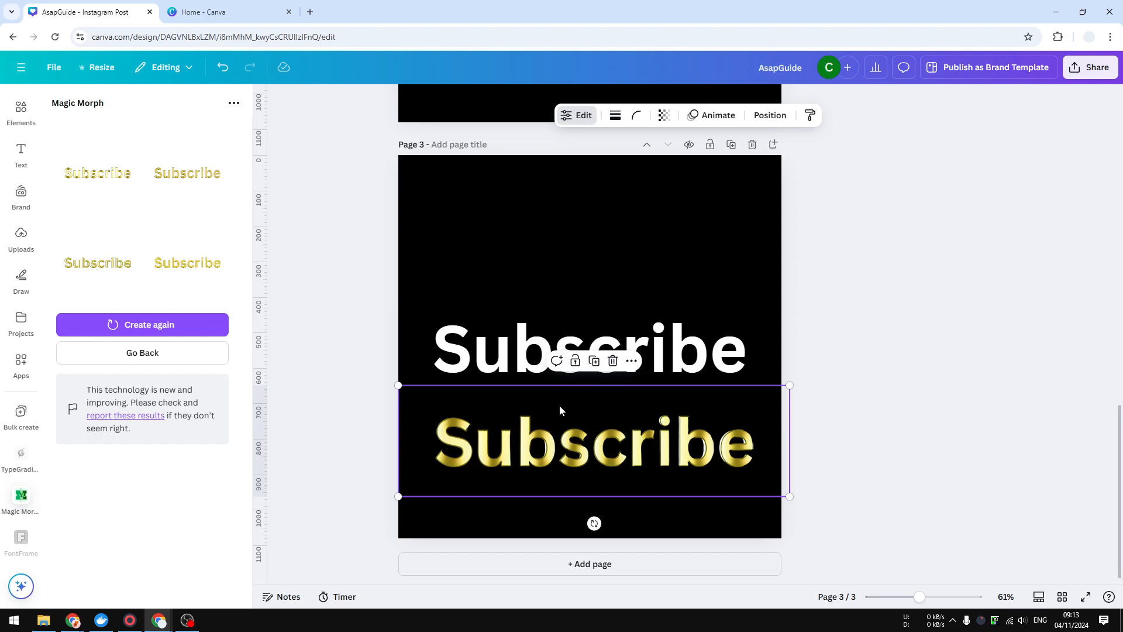
drag(624, 444, 654, 434)
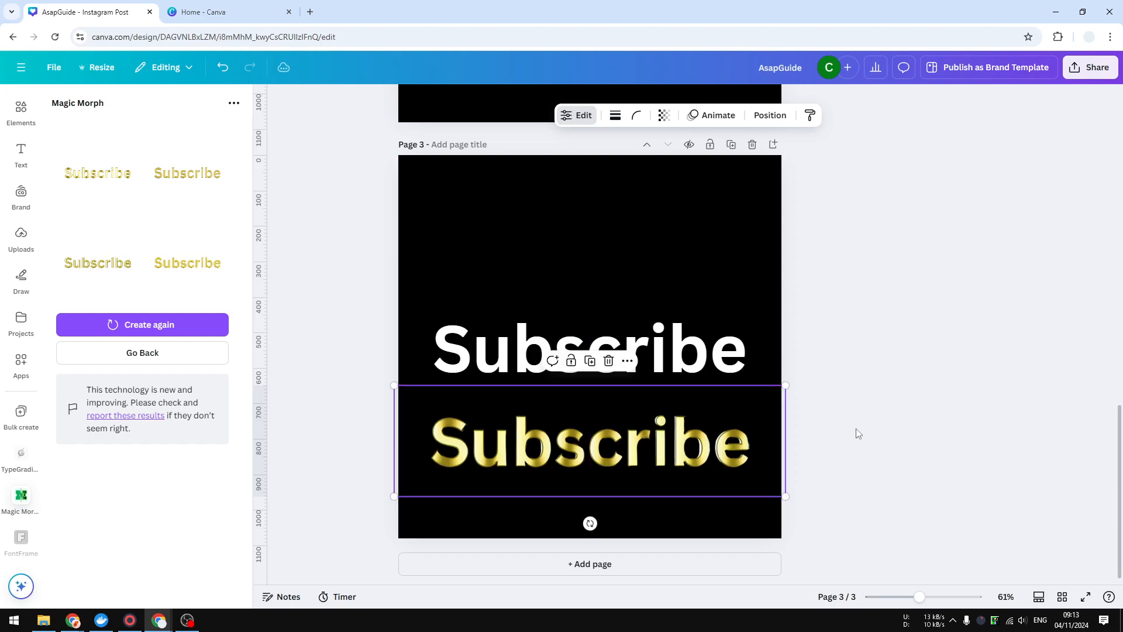
click(662, 521)
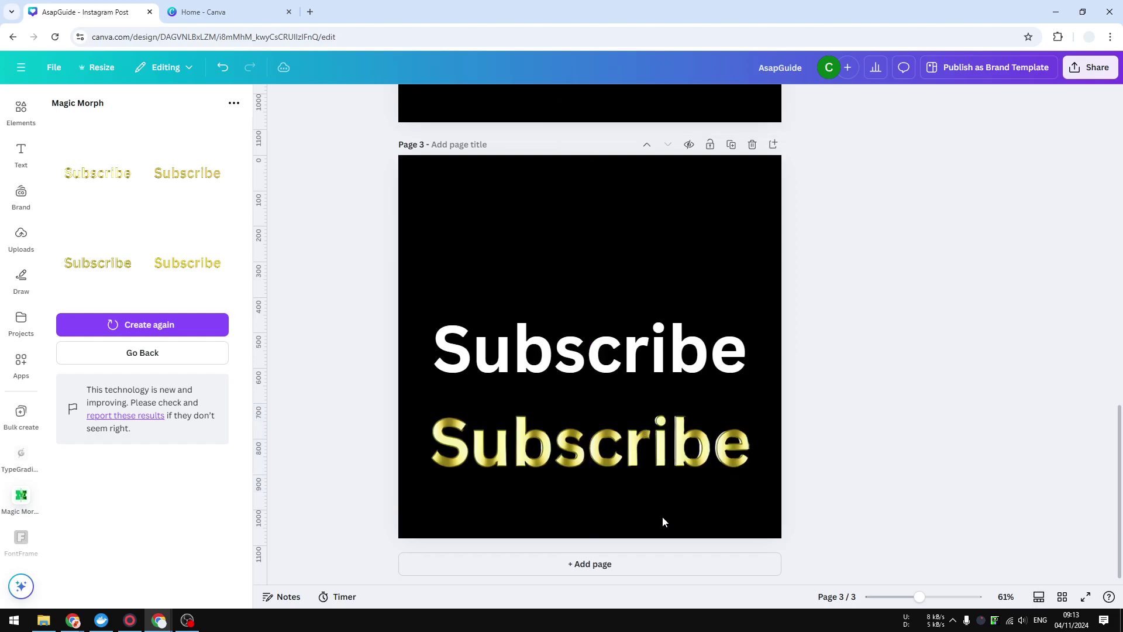
Add a fourth blank page and launch the TypeGradient app from the Apps search
click(656, 570)
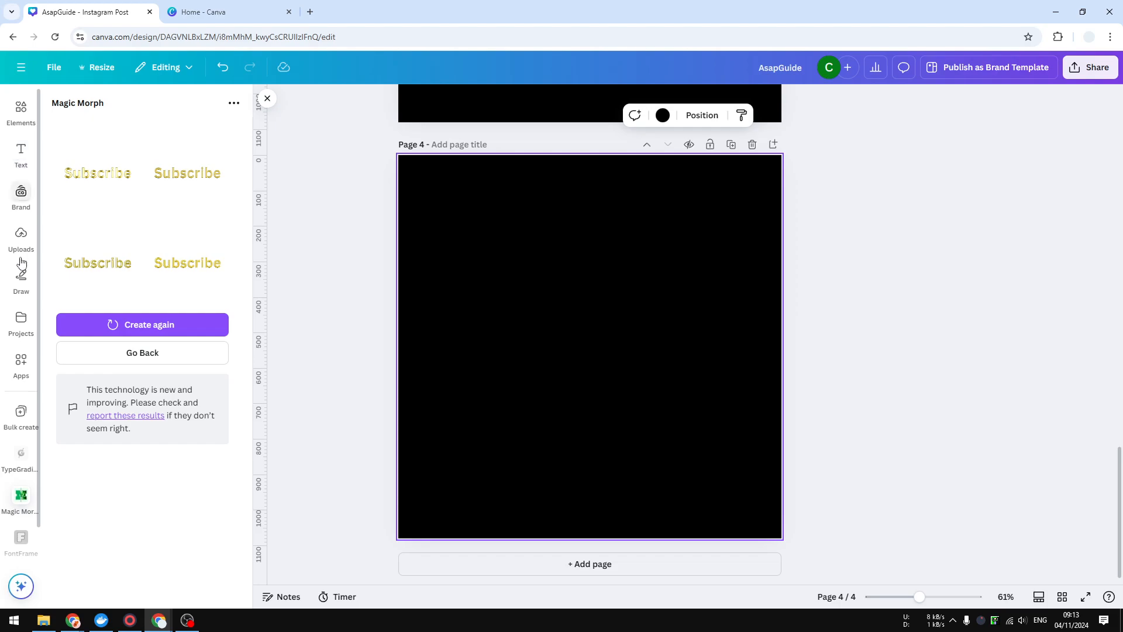
click(21, 365)
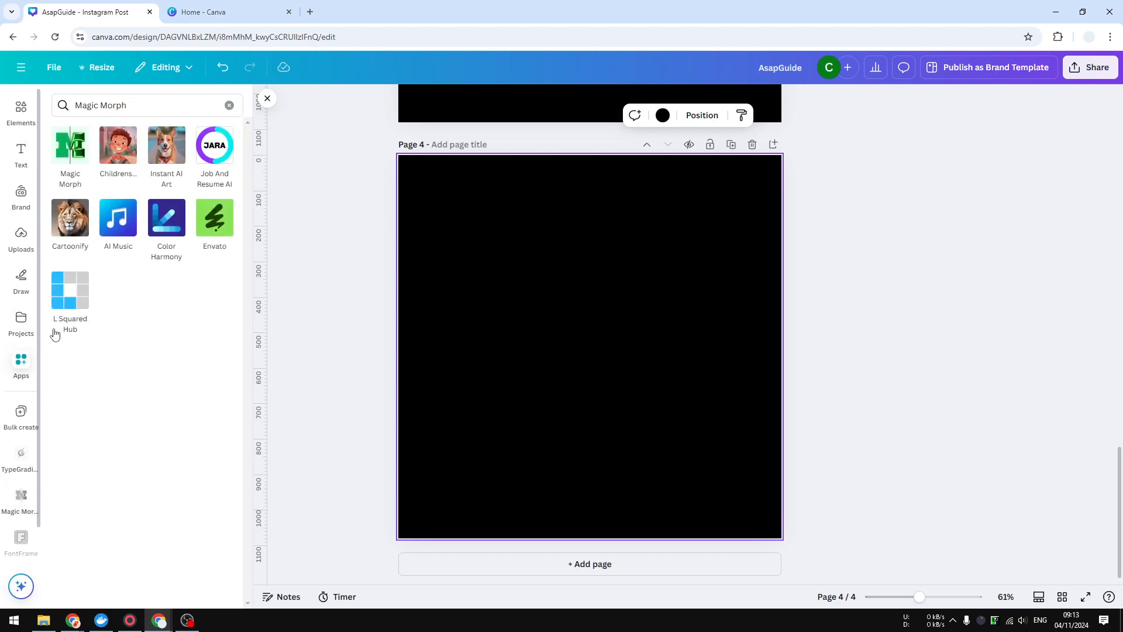
drag(203, 107, 67, 95)
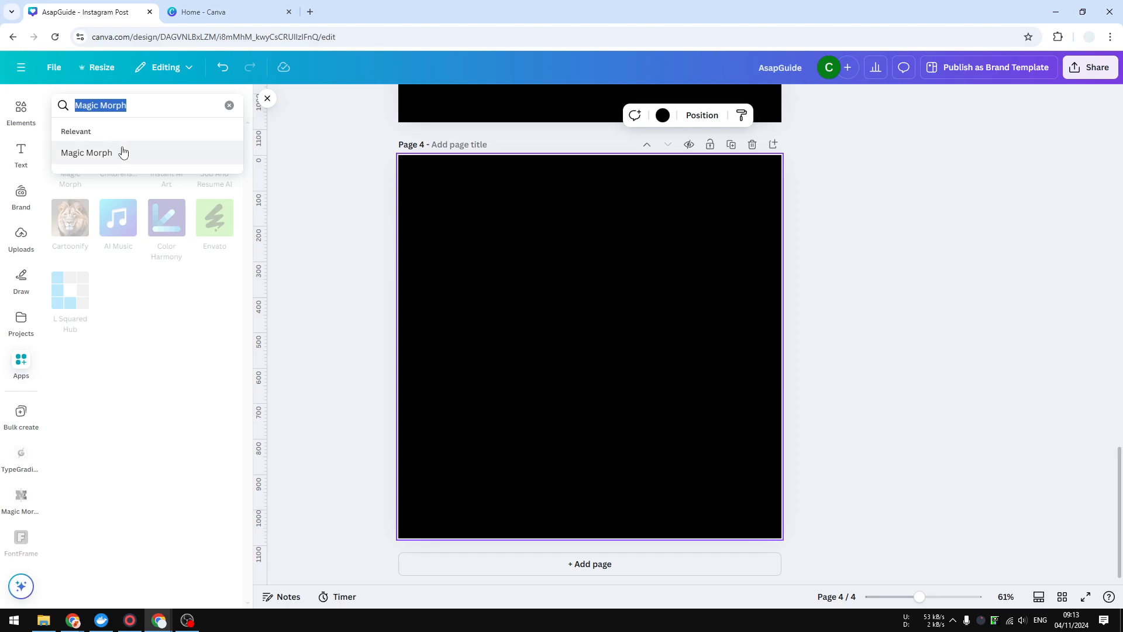
text(TypeGr)
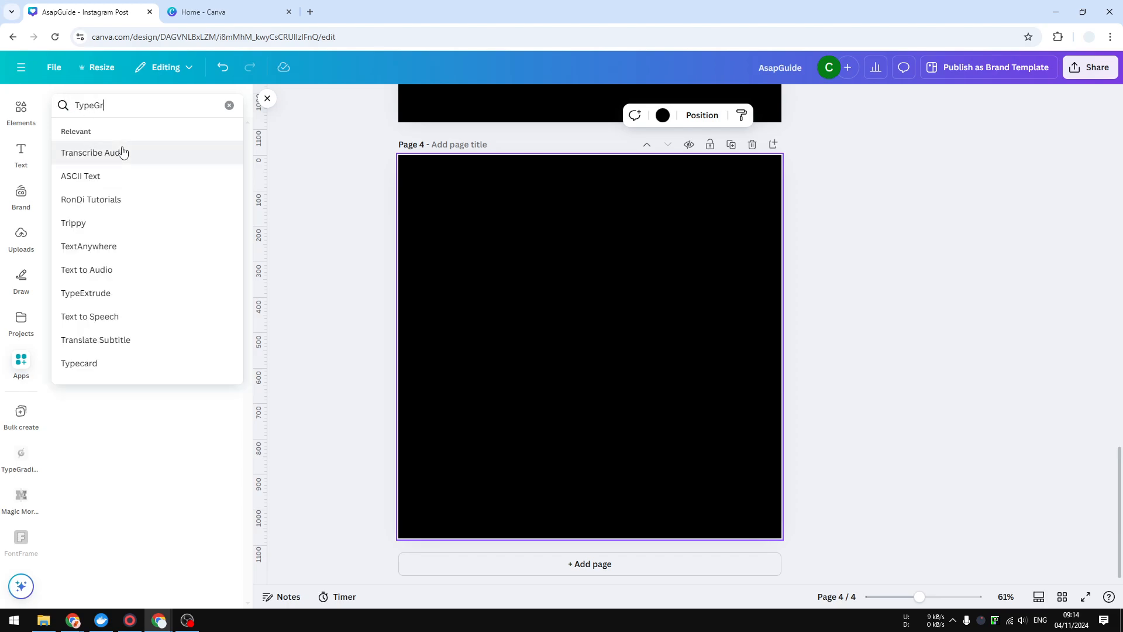
text(adie)
click(87, 152)
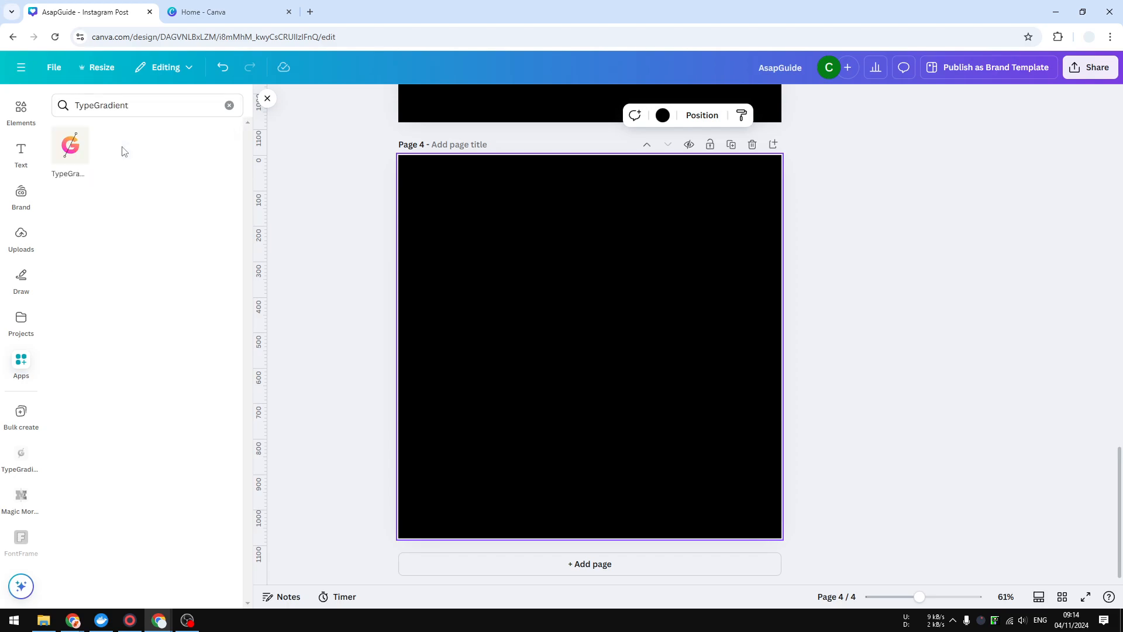
scroll(588, 351, up, 3)
scroll(668, 290, up, 3)
click(667, 445)
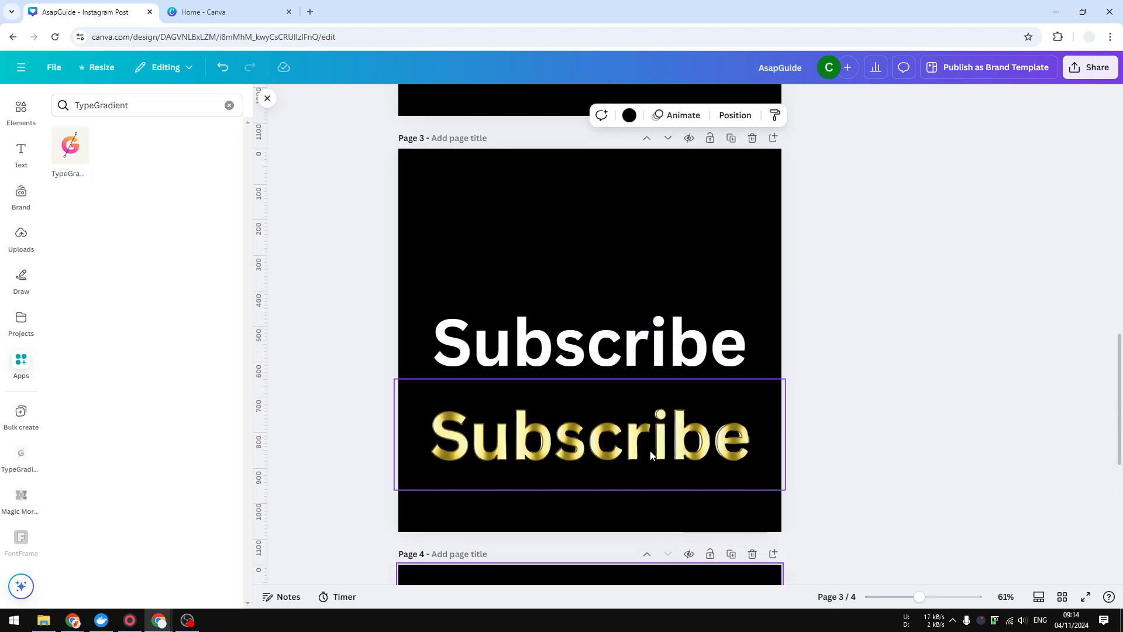
scroll(602, 403, down, 2)
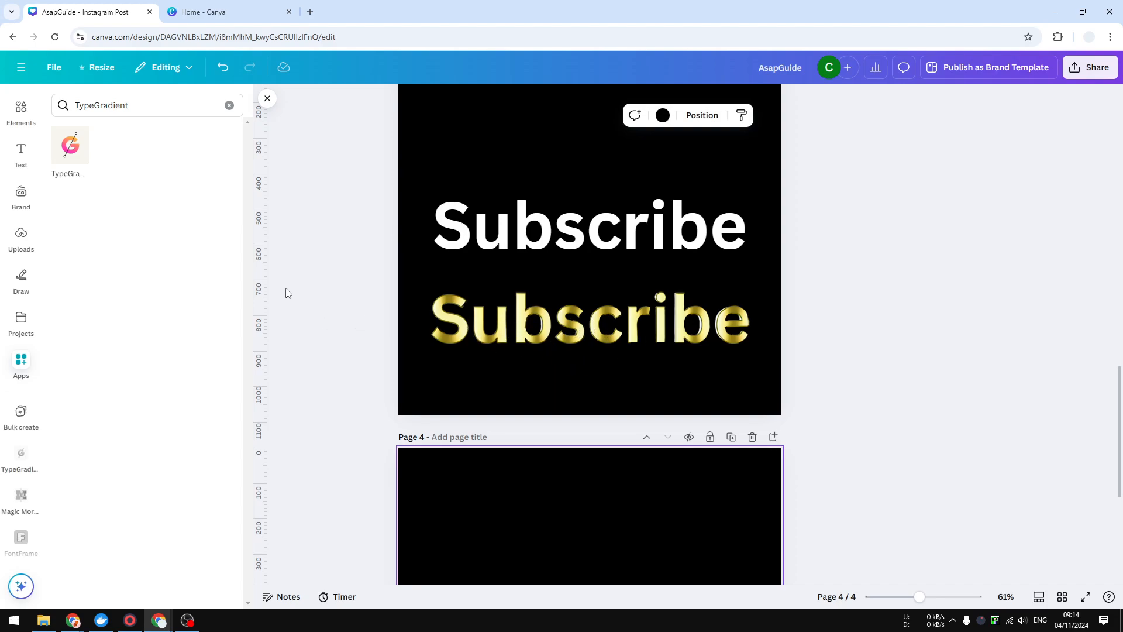
scroll(471, 377, down, 2)
click(71, 148)
scroll(609, 328, down, 2)
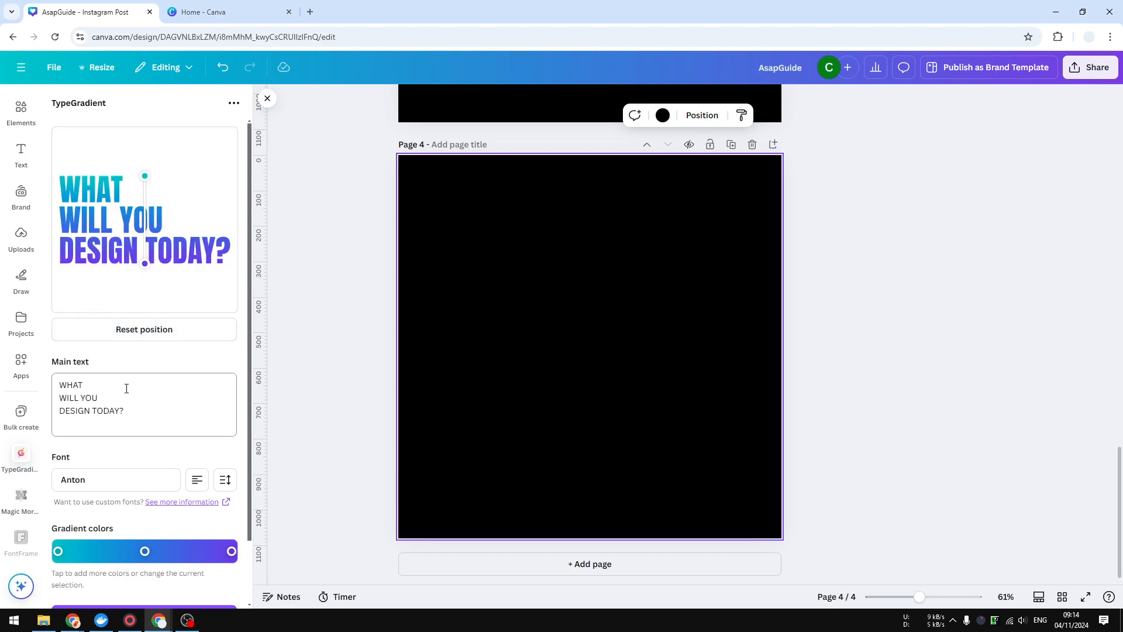
Set the first gradient stop to white and the middle stop to light grey
click(124, 411)
mouse_move(125, 412)
mouse_down()
mouse_move(61, 384)
mouse_move(80, 385)
mouse_up()
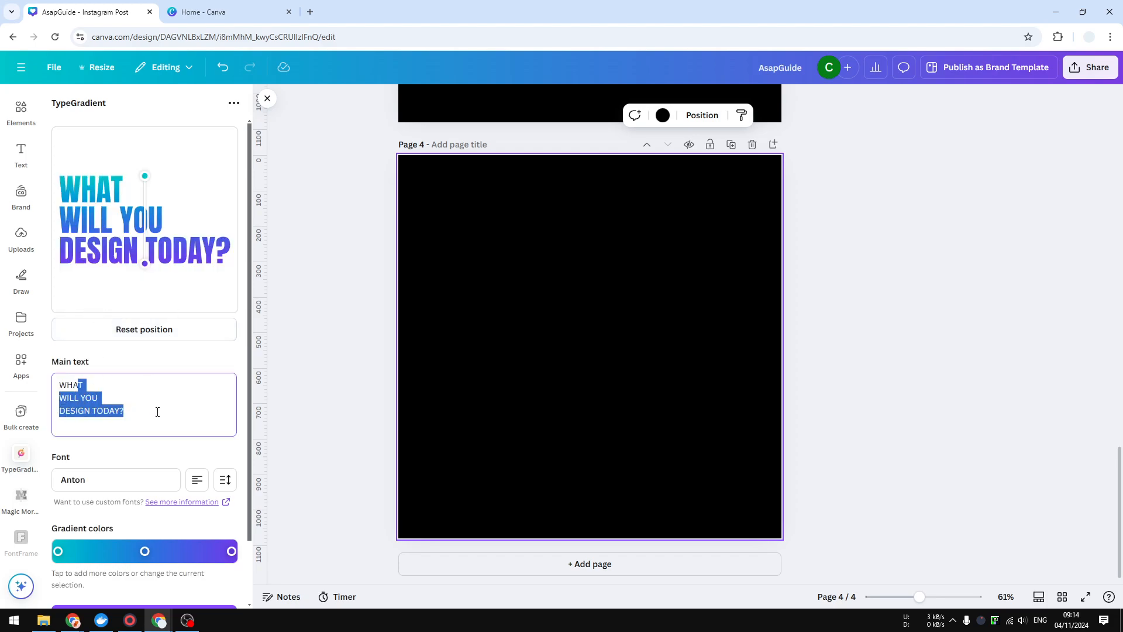
click(139, 411)
scroll(175, 387, down, 2)
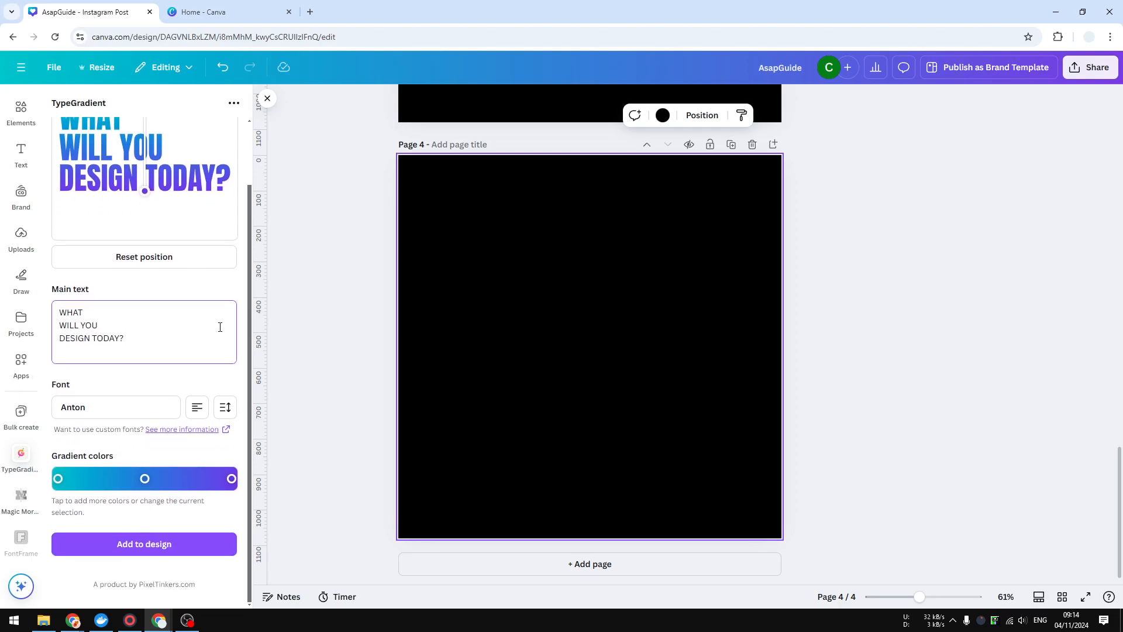
click(60, 479)
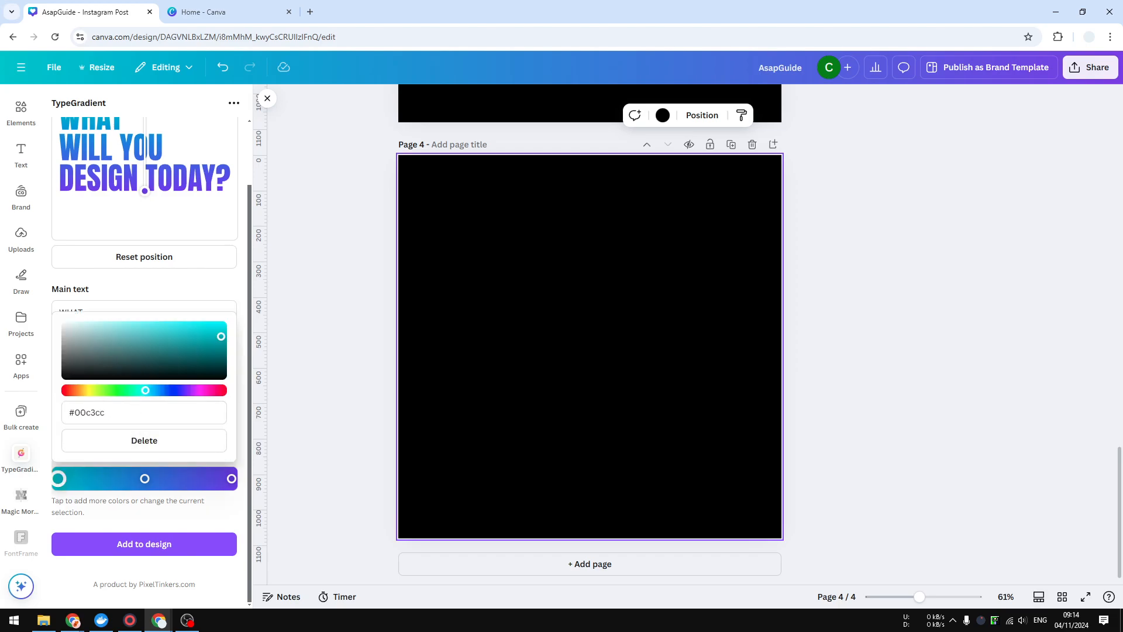
click(67, 327)
click(118, 386)
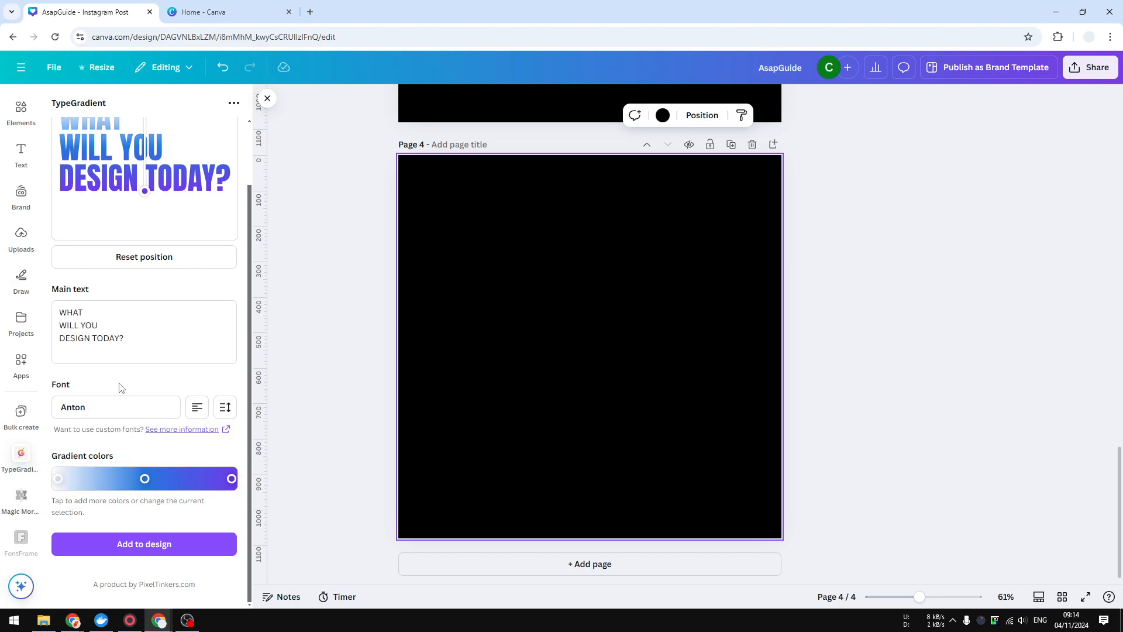
click(145, 478)
click(68, 337)
click(123, 412)
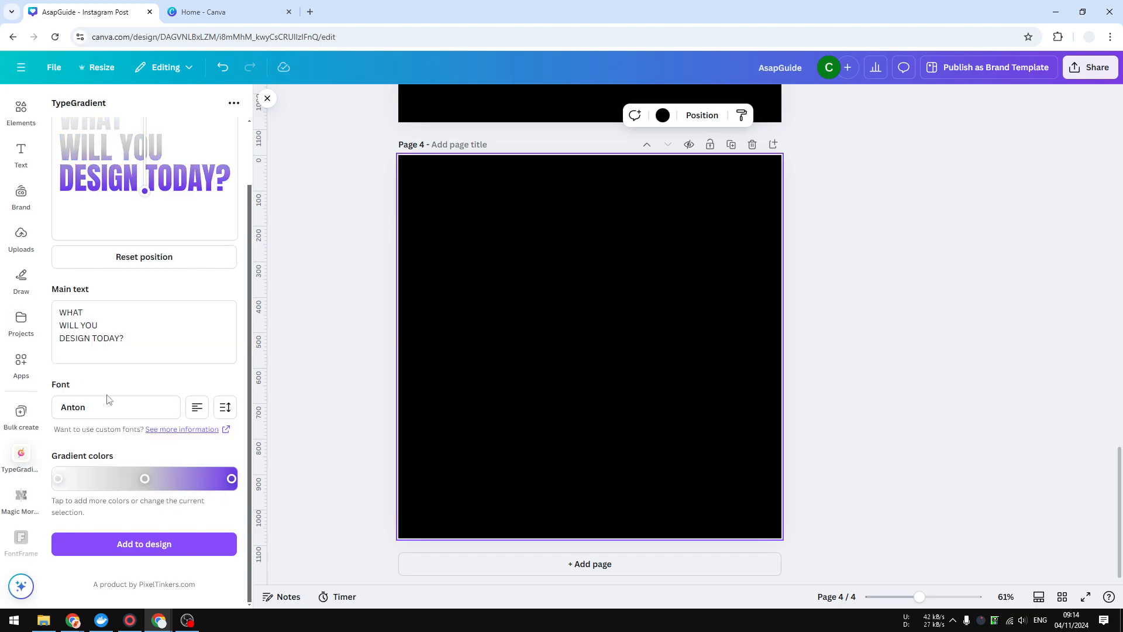
Make the last stop white and add a darker grey stop to finish the silver gradient
click(231, 478)
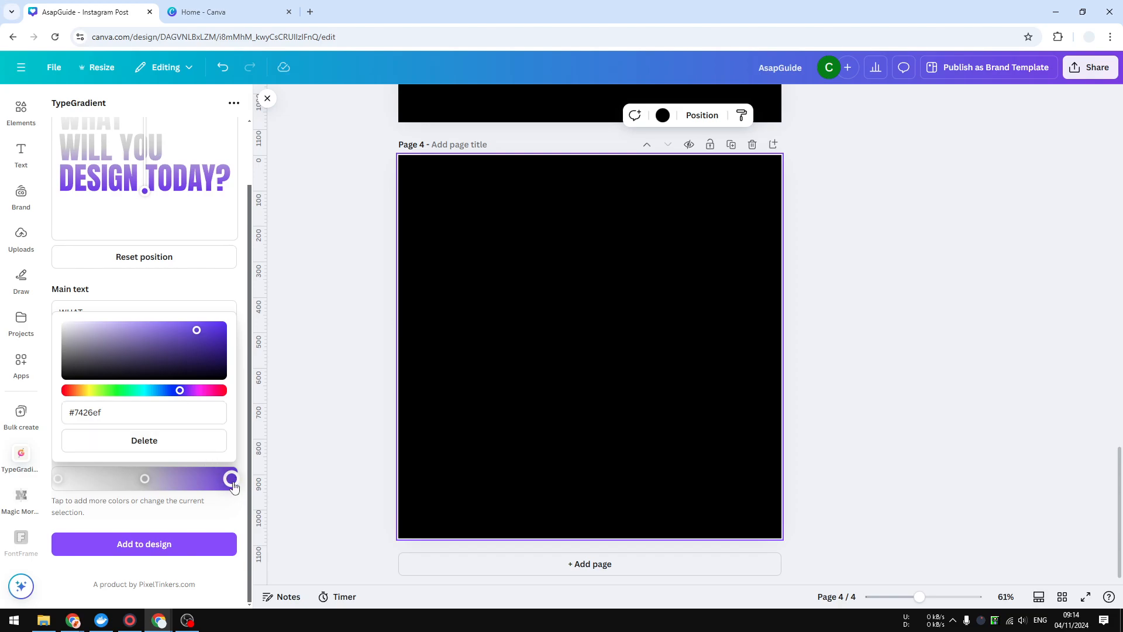
click(68, 328)
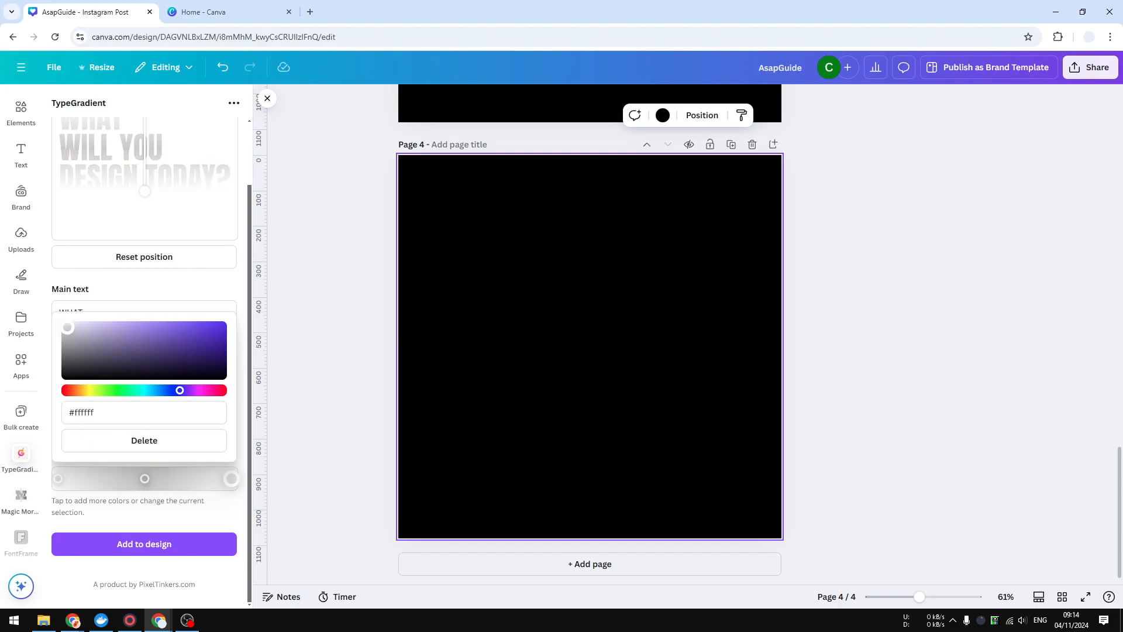
click(144, 440)
click(185, 479)
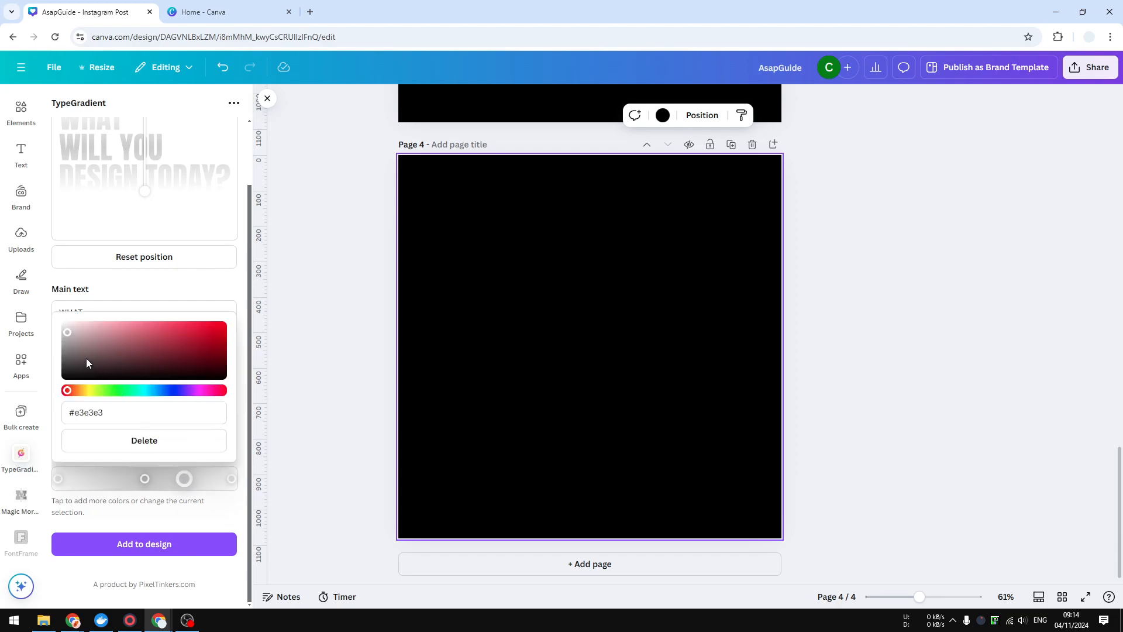
drag(67, 331, 67, 337)
click(164, 413)
click(183, 523)
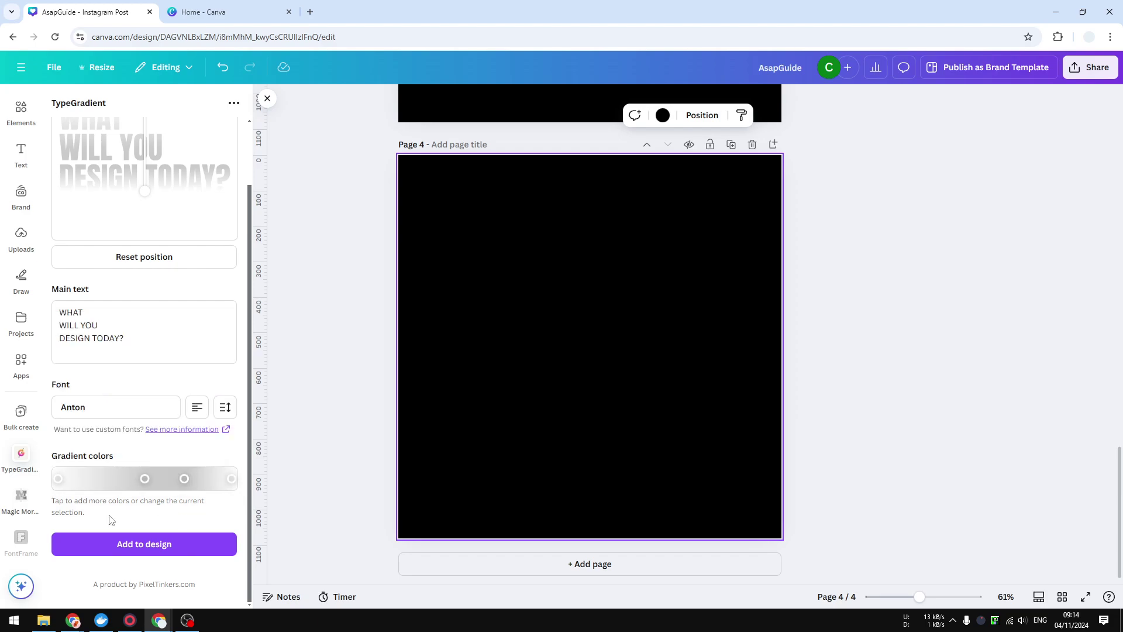
Add the silver gradient text to page 4, tilt the gradient direction and update the element
click(172, 547)
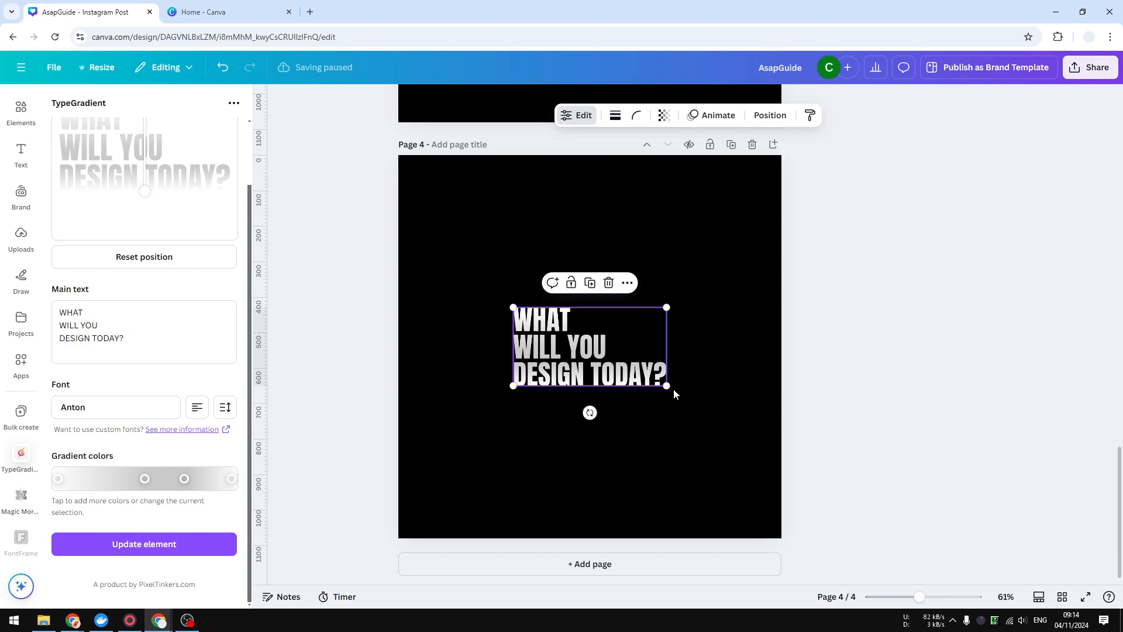
mouse_move(667, 385)
mouse_down()
mouse_move(805, 479)
mouse_move(754, 419)
mouse_up()
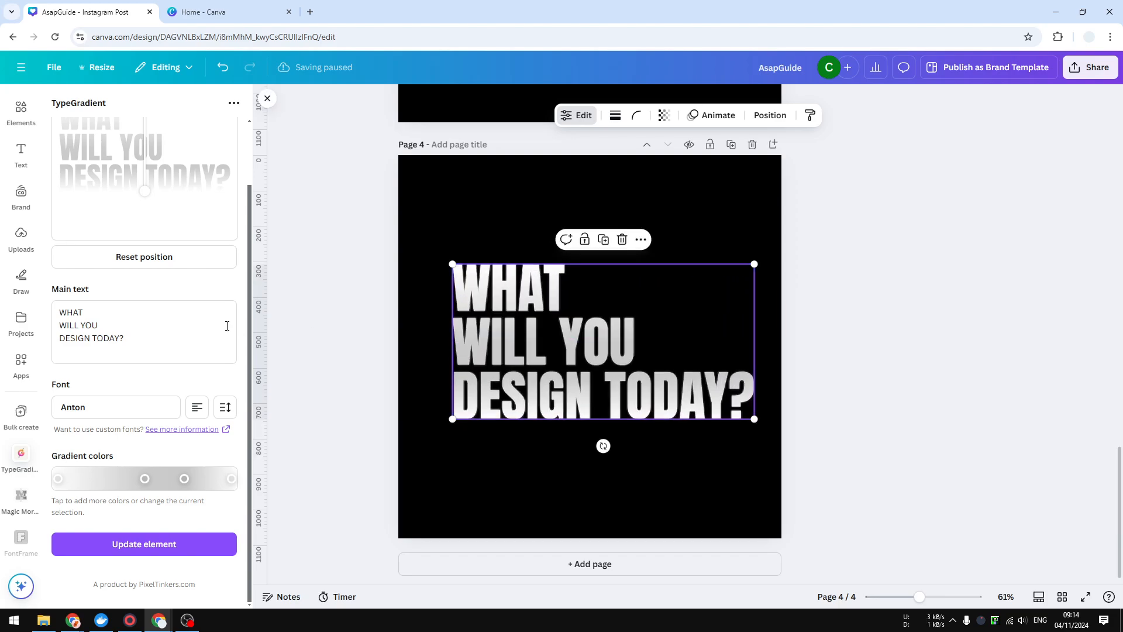
scroll(208, 346, up, 3)
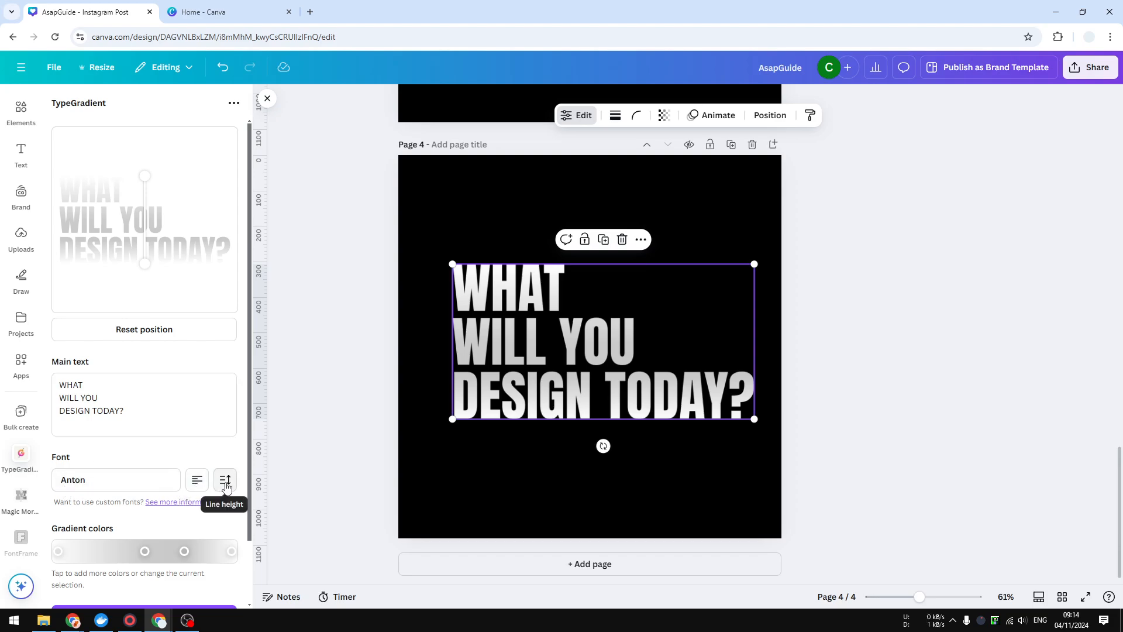
drag(145, 264, 162, 274)
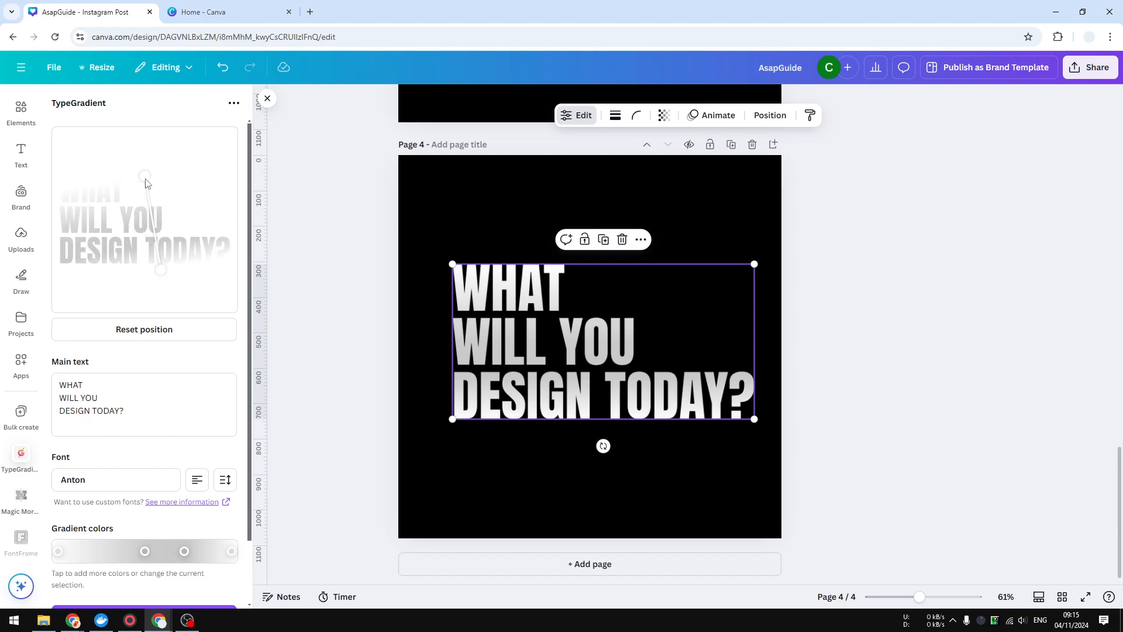
drag(144, 176, 131, 169)
click(172, 383)
scroll(171, 383, down, 3)
click(144, 543)
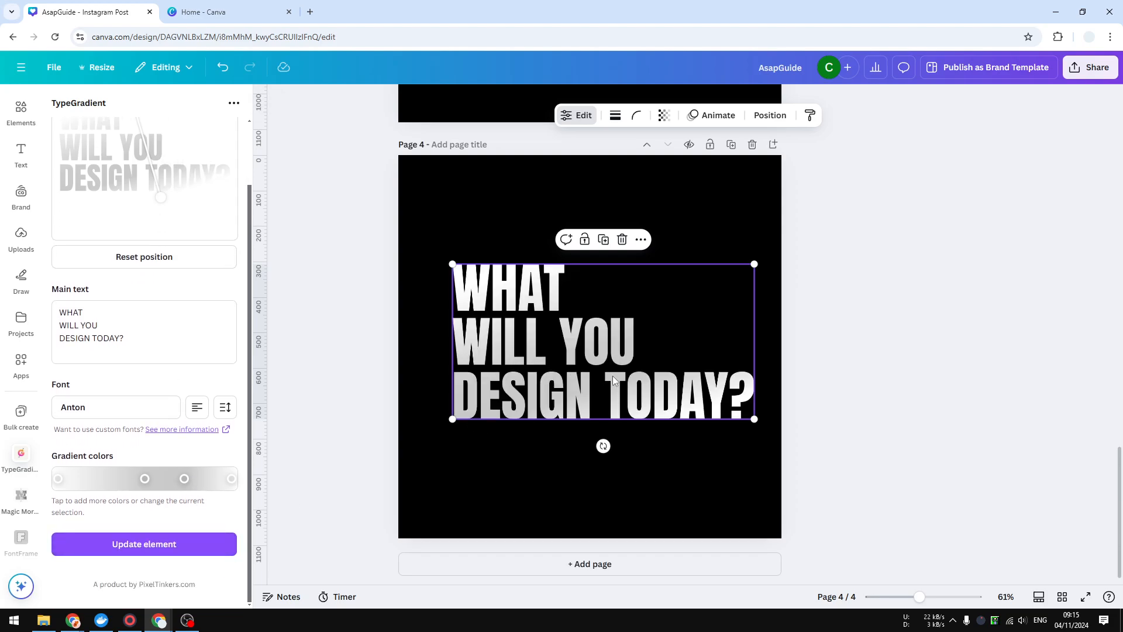
Enlarge the WHAT WILL YOU DESIGN TODAY? text and centre it on page 4
drag(754, 418, 765, 422)
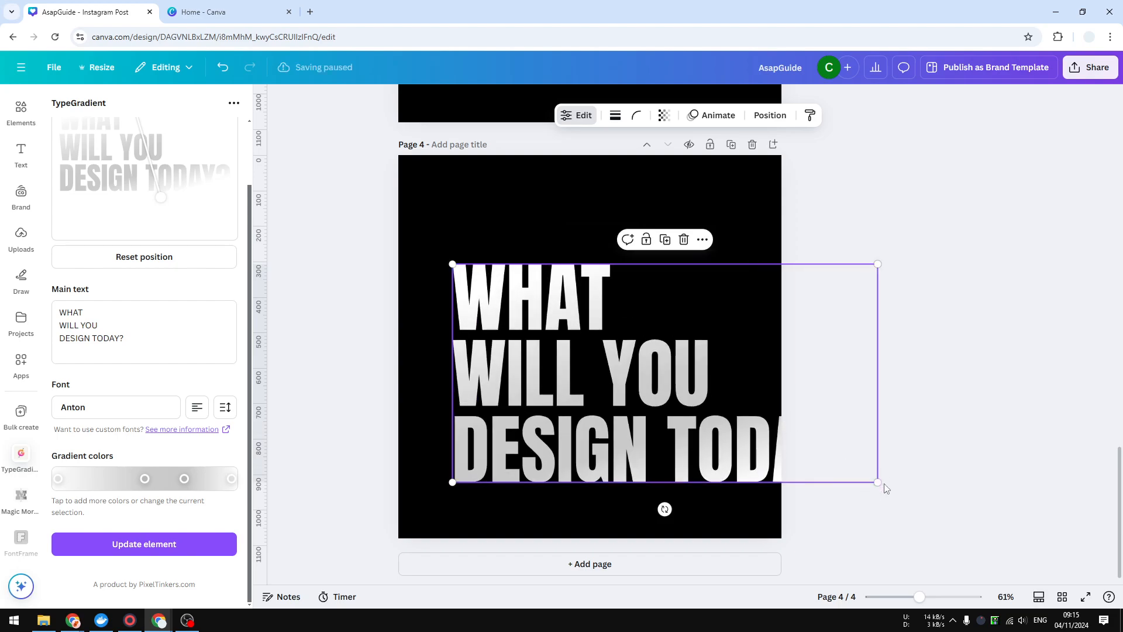
mouse_move(664, 379)
mouse_down()
mouse_move(641, 379)
mouse_move(623, 355)
mouse_up()
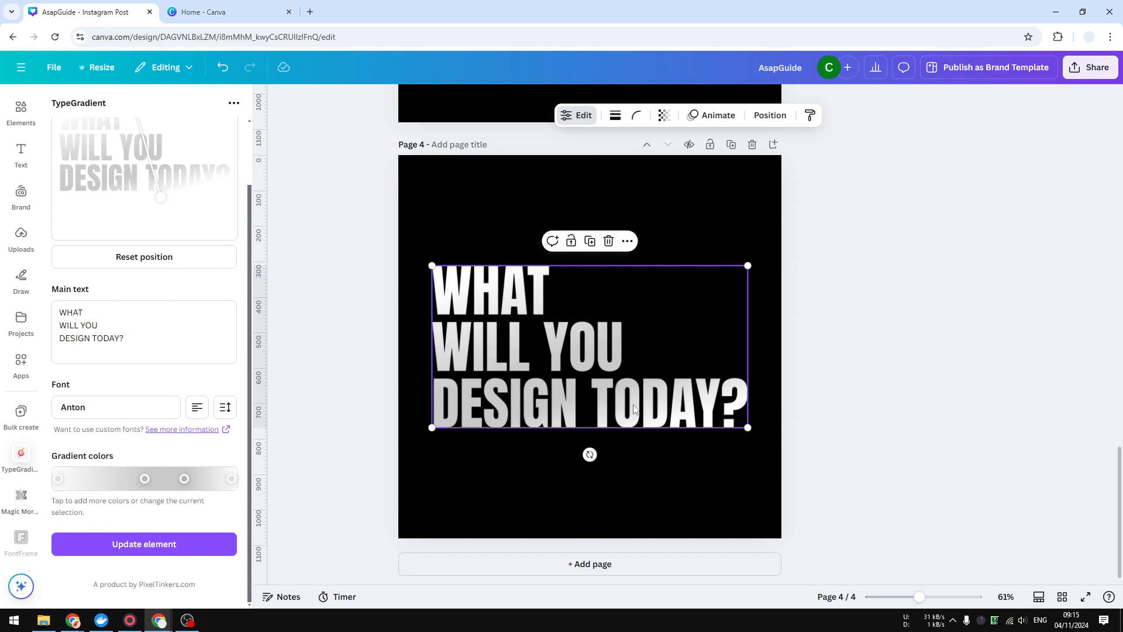
Deselect the gradient text before reviewing the four finished pages
click(877, 387)
scroll(856, 399, up, 3)
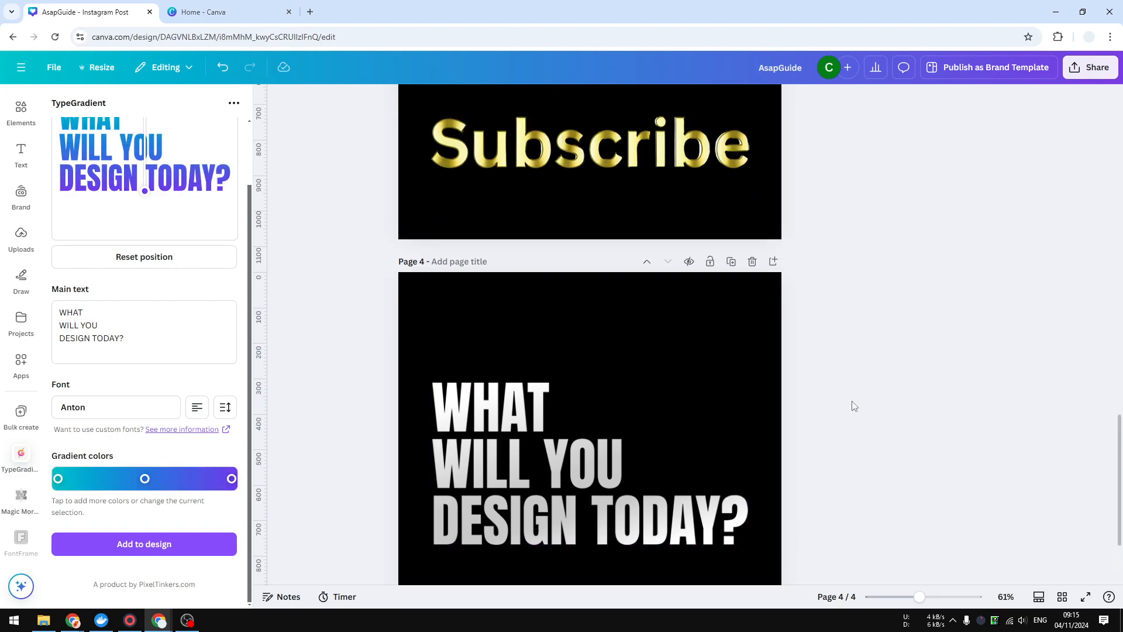
scroll(855, 399, up, 3)
scroll(842, 399, up, 2)
scroll(825, 397, up, 4)
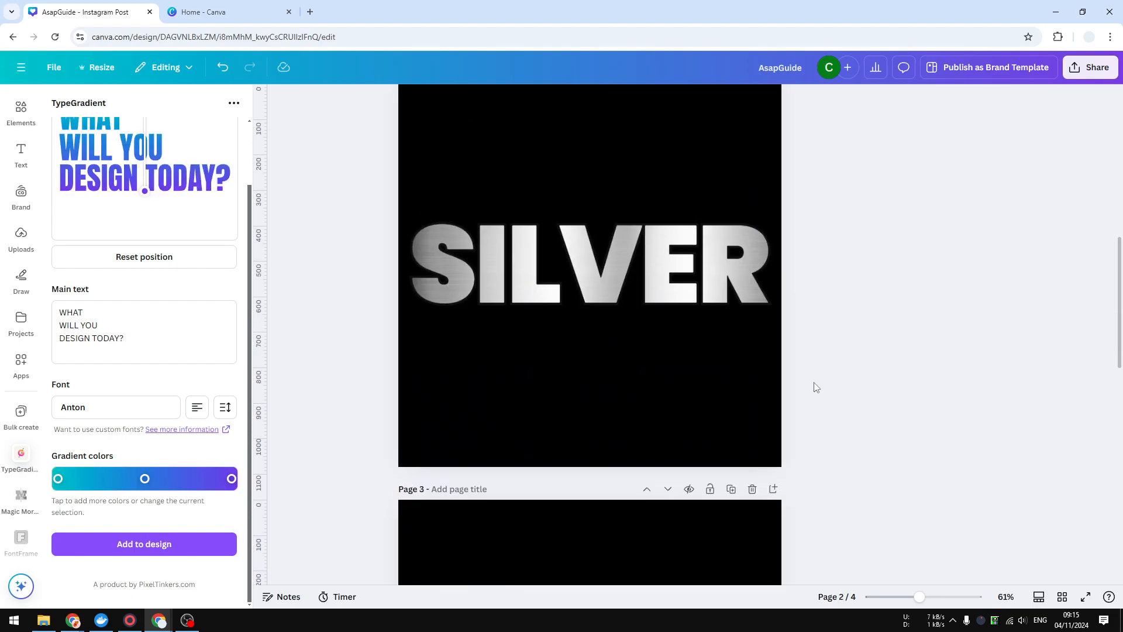
scroll(817, 386, up, 2)
scroll(812, 360, up, 4)
scroll(808, 347, up, 2)
scroll(808, 344, up, 1)
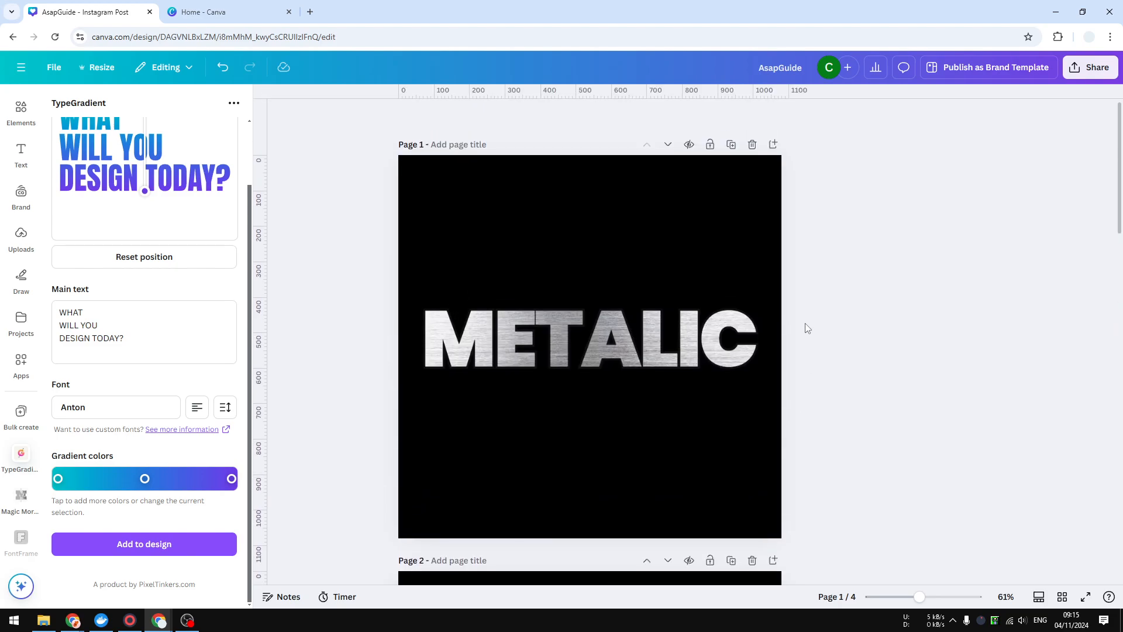